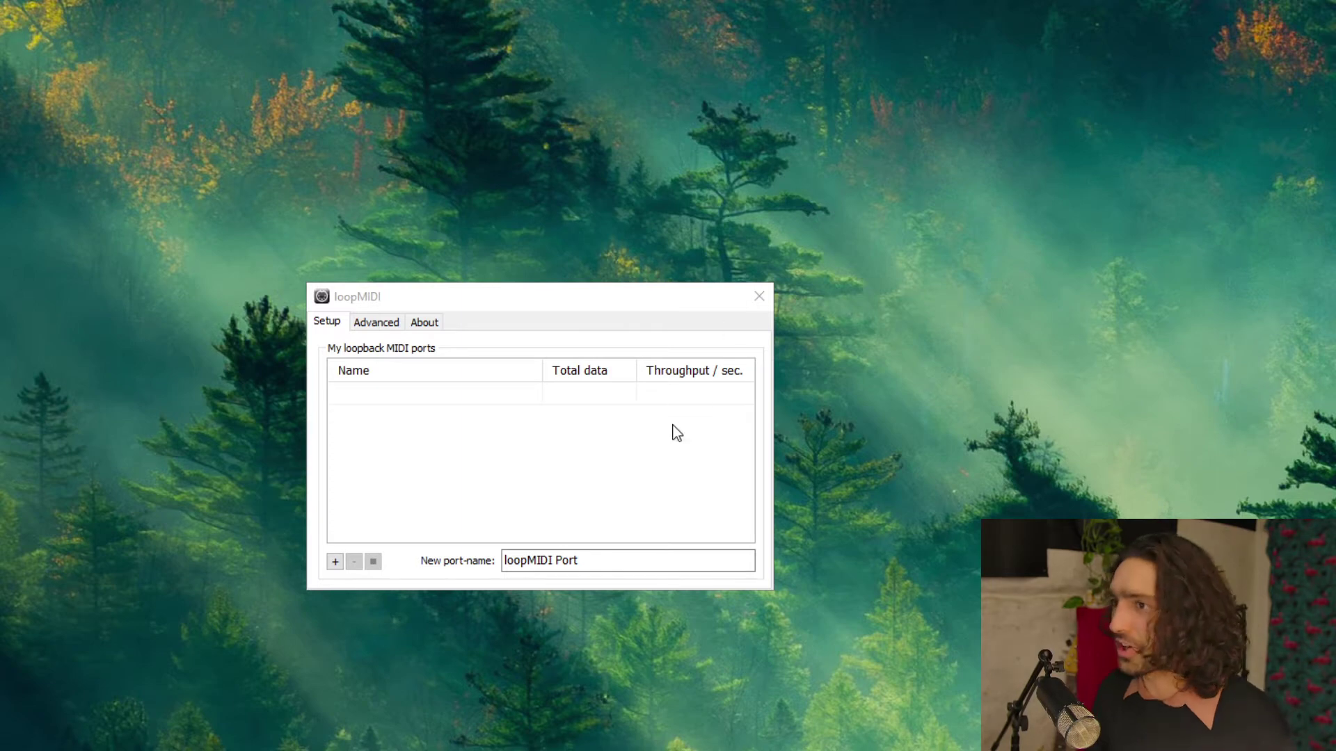
# - Add a loopMIDI virtual port named Abletron-In
pyautogui.click(671, 560)
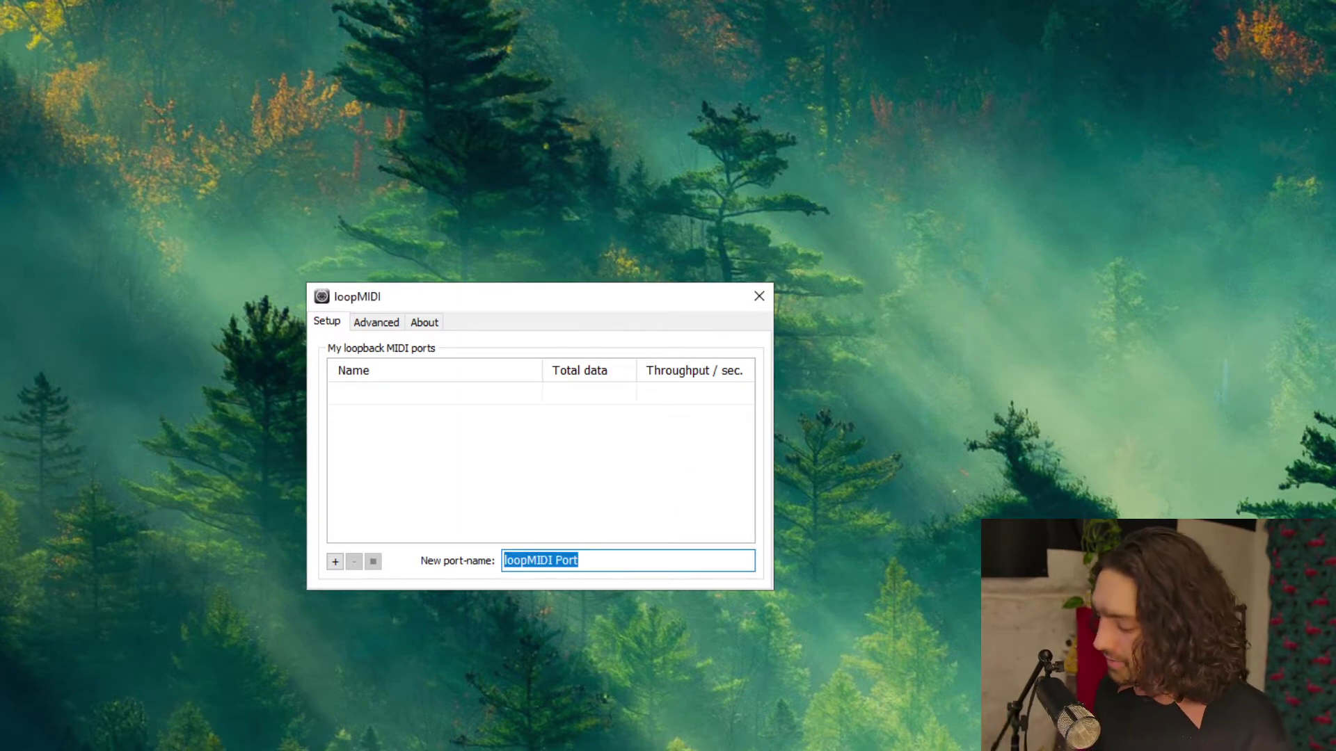
pyautogui.write('Abl')
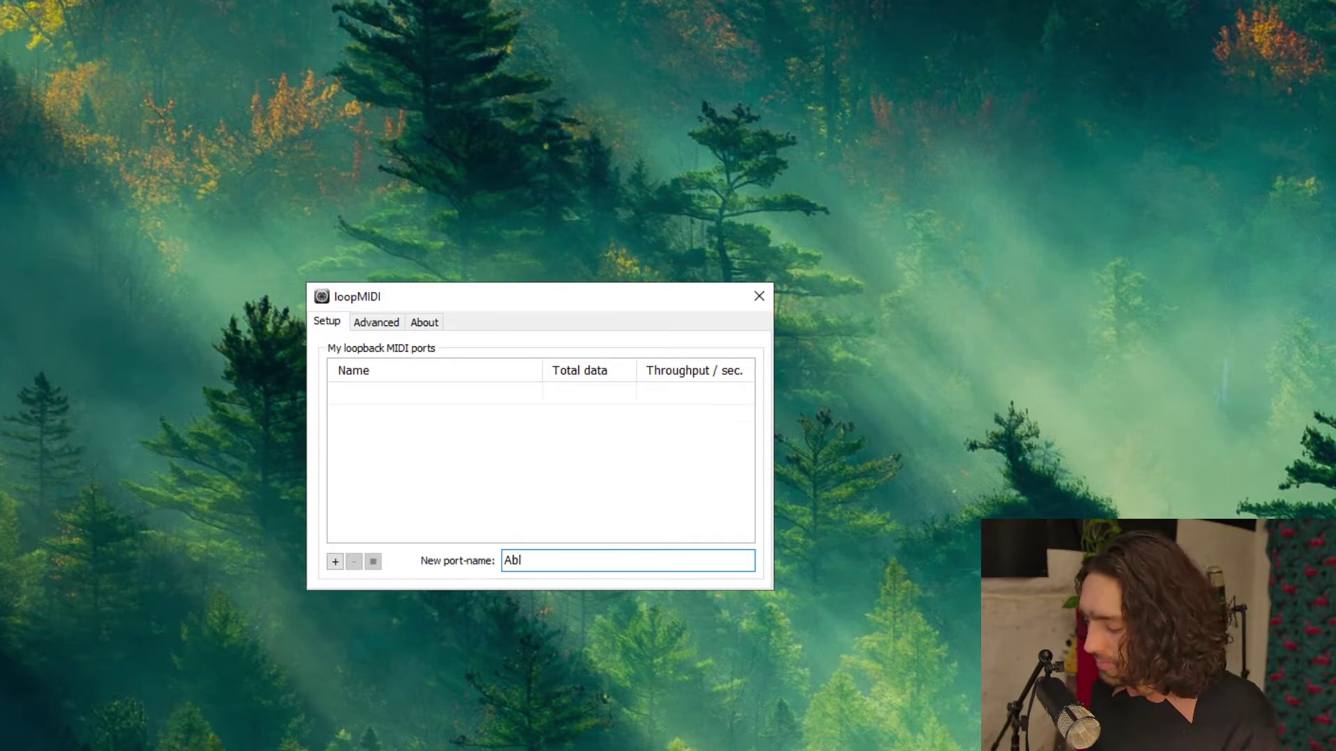
pyautogui.write('etron')
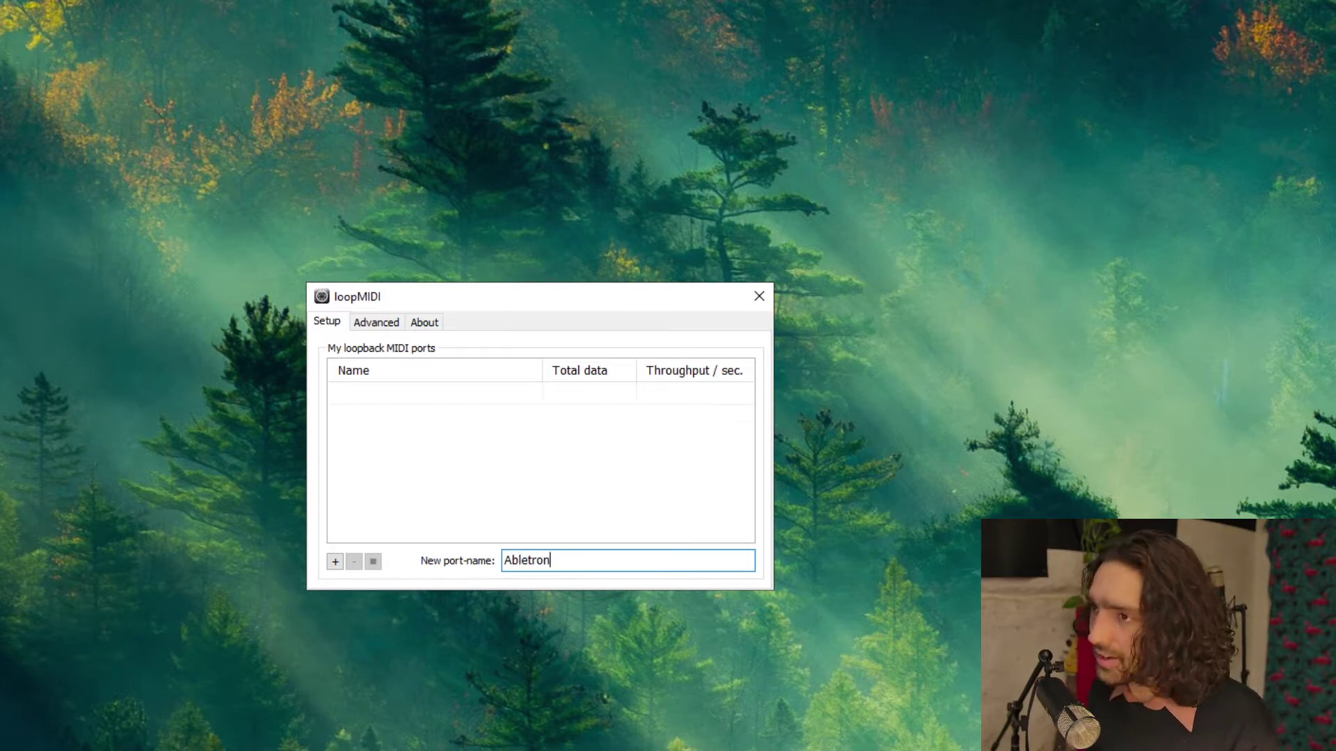
pyautogui.write('-In')
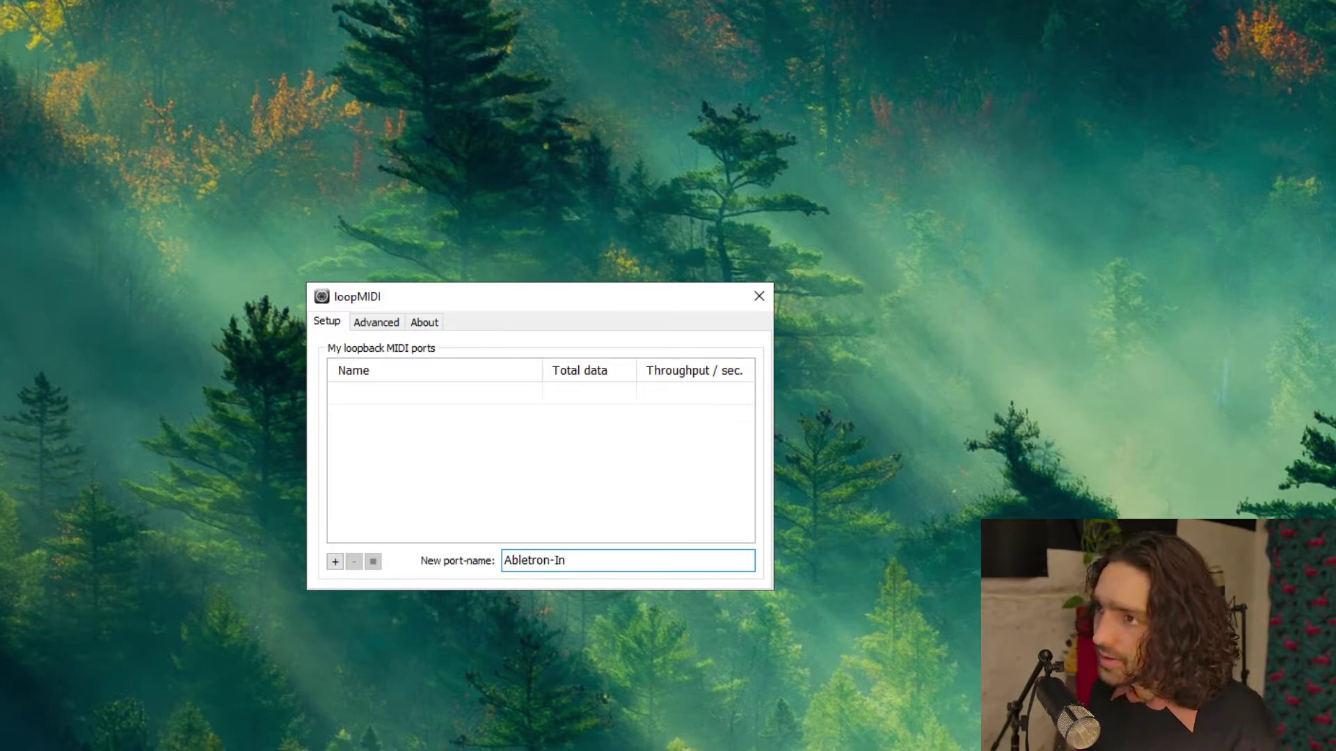
pyautogui.click(334, 562)
# - Add a second loopMIDI port named Abletron-Out
pyautogui.moveTo(587, 566); pyautogui.dragTo(171, 477)
pyautogui.write('Abletron-')
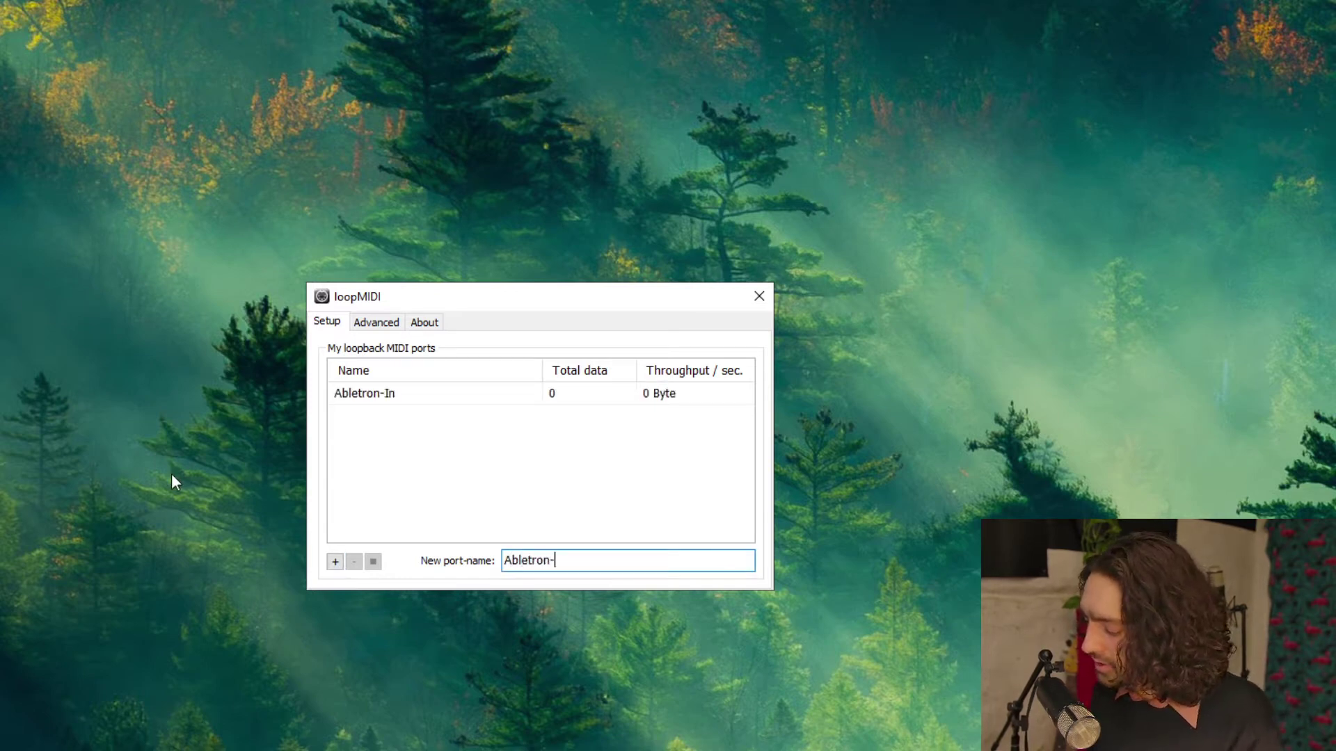
pyautogui.write('Outpu')
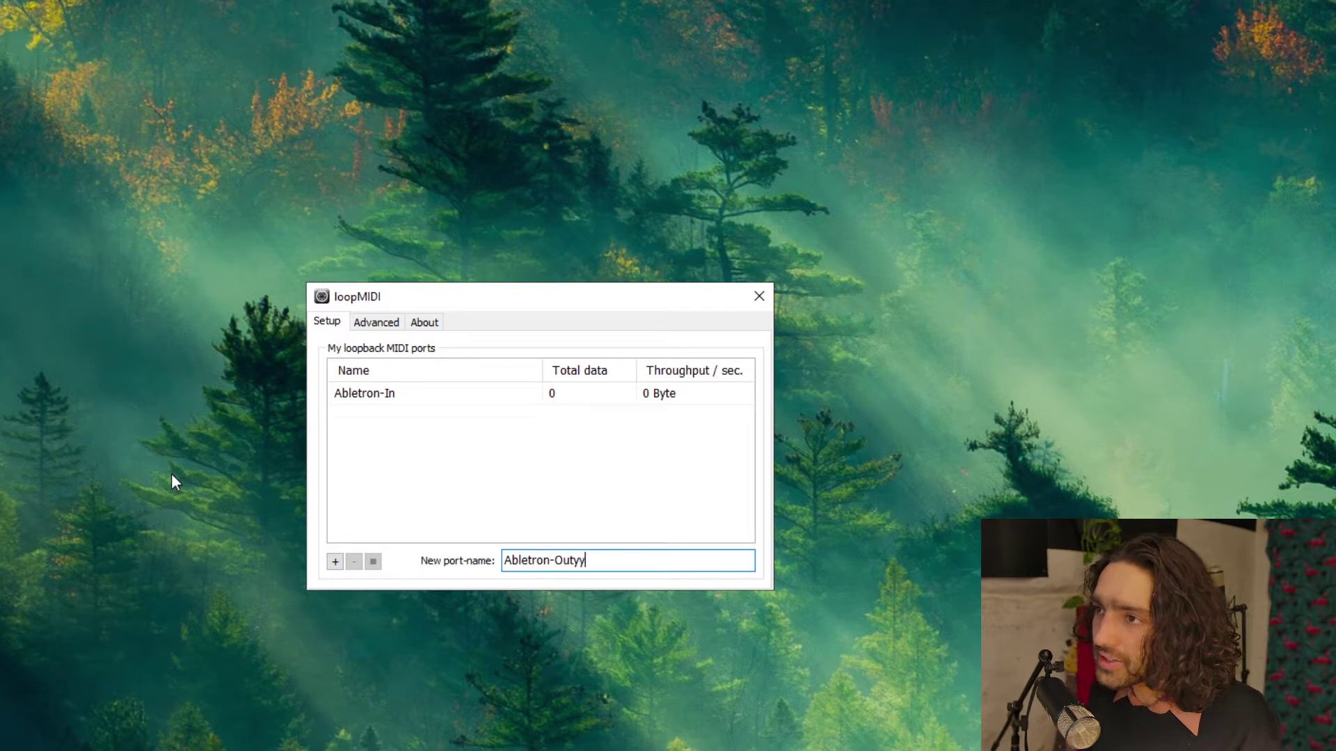
pyautogui.press('BackSpace')
pyautogui.press('BackSpace')
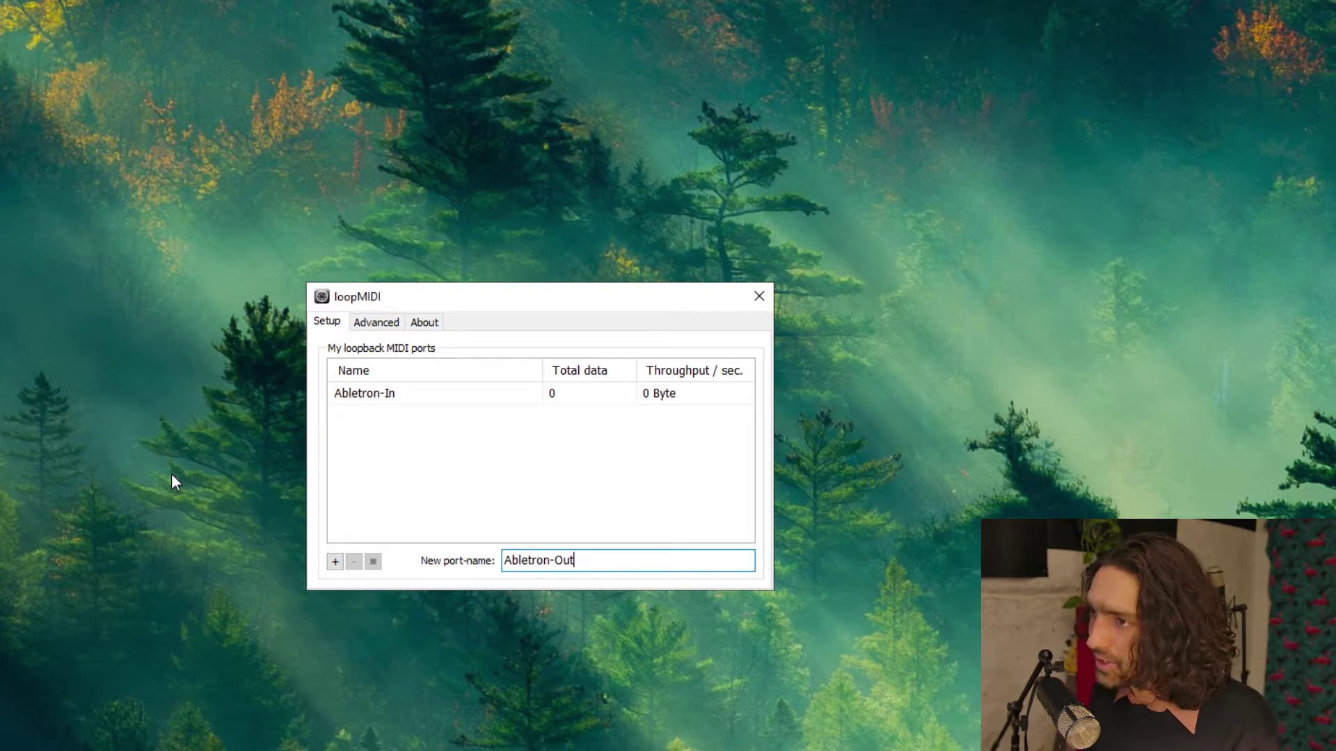
pyautogui.click(334, 561)
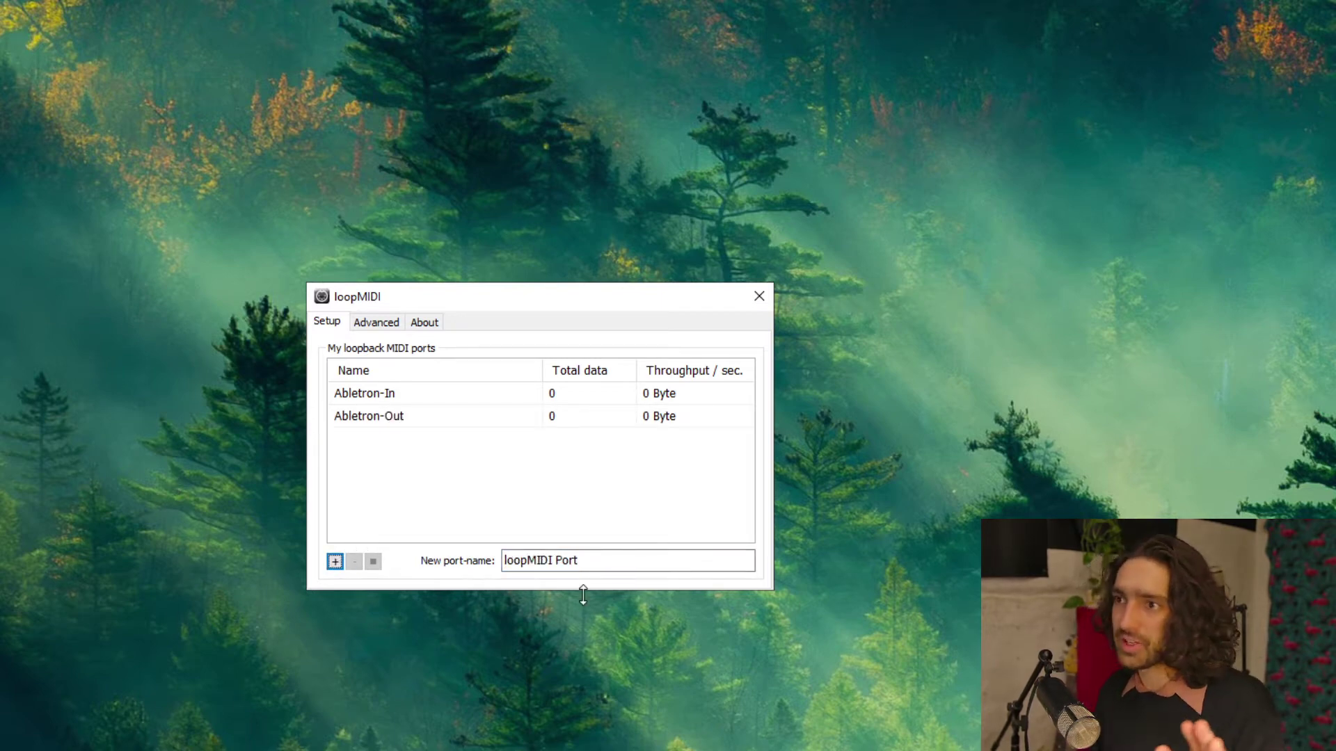
# - Add ports Cat-in and Dog-out, then remove both again
pyautogui.press('Tab')
pyautogui.write('Cat')
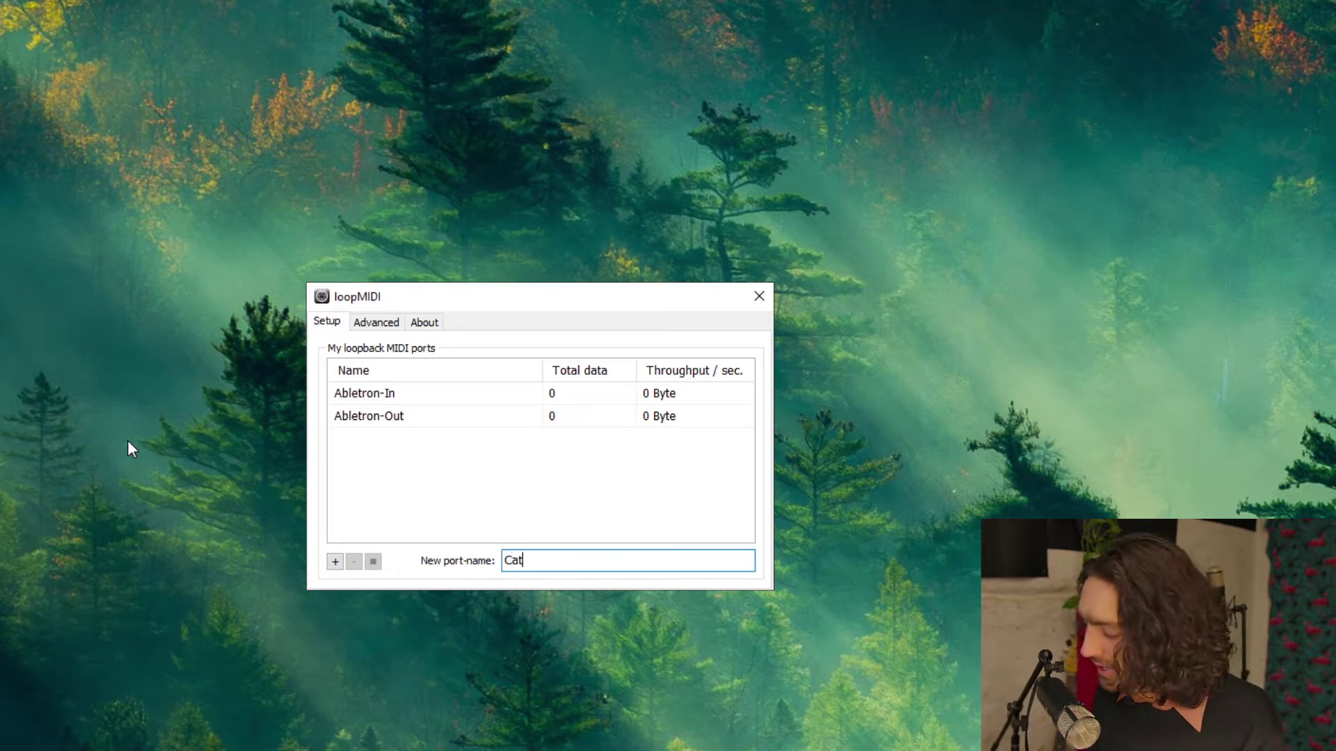
pyautogui.write('-in')
pyautogui.click(335, 561)
pyautogui.press('Tab')
pyautogui.write('Dog-out')
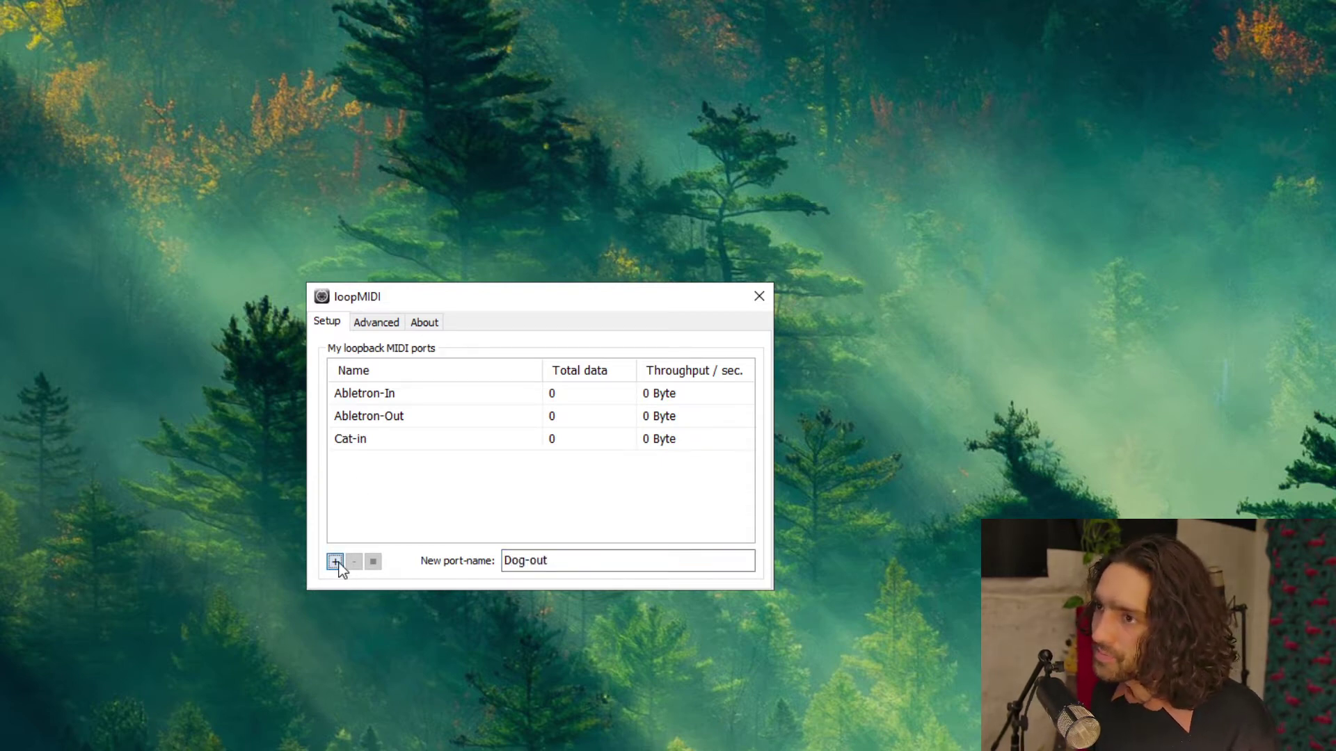
pyautogui.click(334, 561)
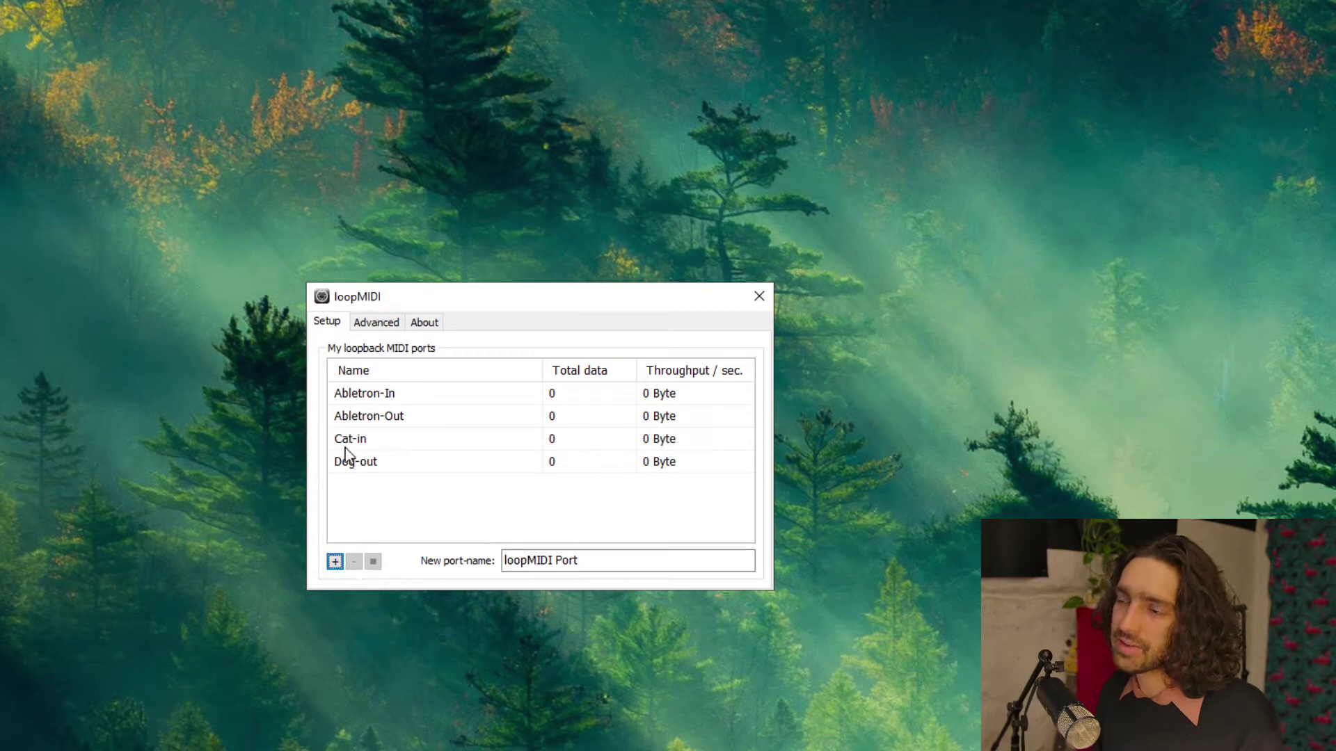
pyautogui.click(355, 465)
pyautogui.click(355, 561)
pyautogui.click(355, 561)
# - Add loopMIDI ports named Cat and Dog
pyautogui.moveTo(581, 561); pyautogui.dragTo(270, 517)
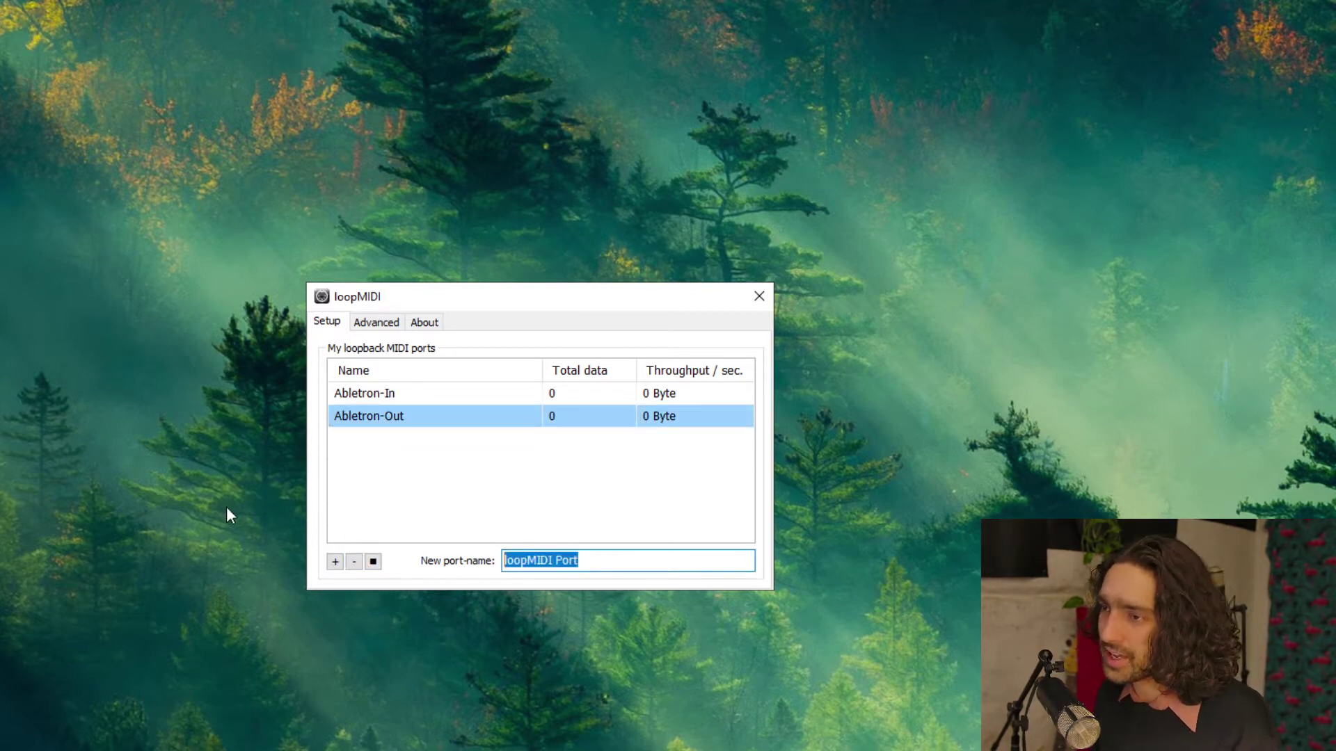
pyautogui.write('Cat')
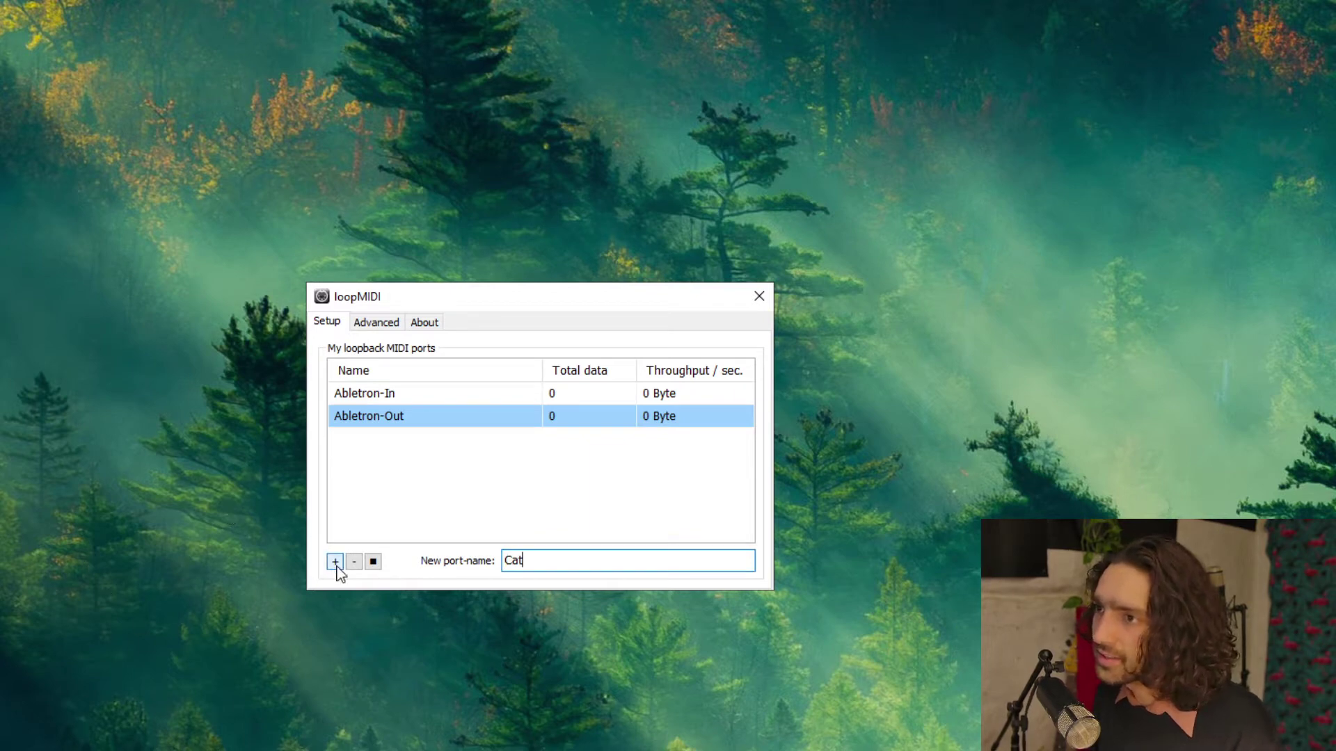
pyautogui.click(335, 563)
pyautogui.moveTo(577, 561); pyautogui.dragTo(98, 468)
pyautogui.write('Dog')
pyautogui.click(336, 562)
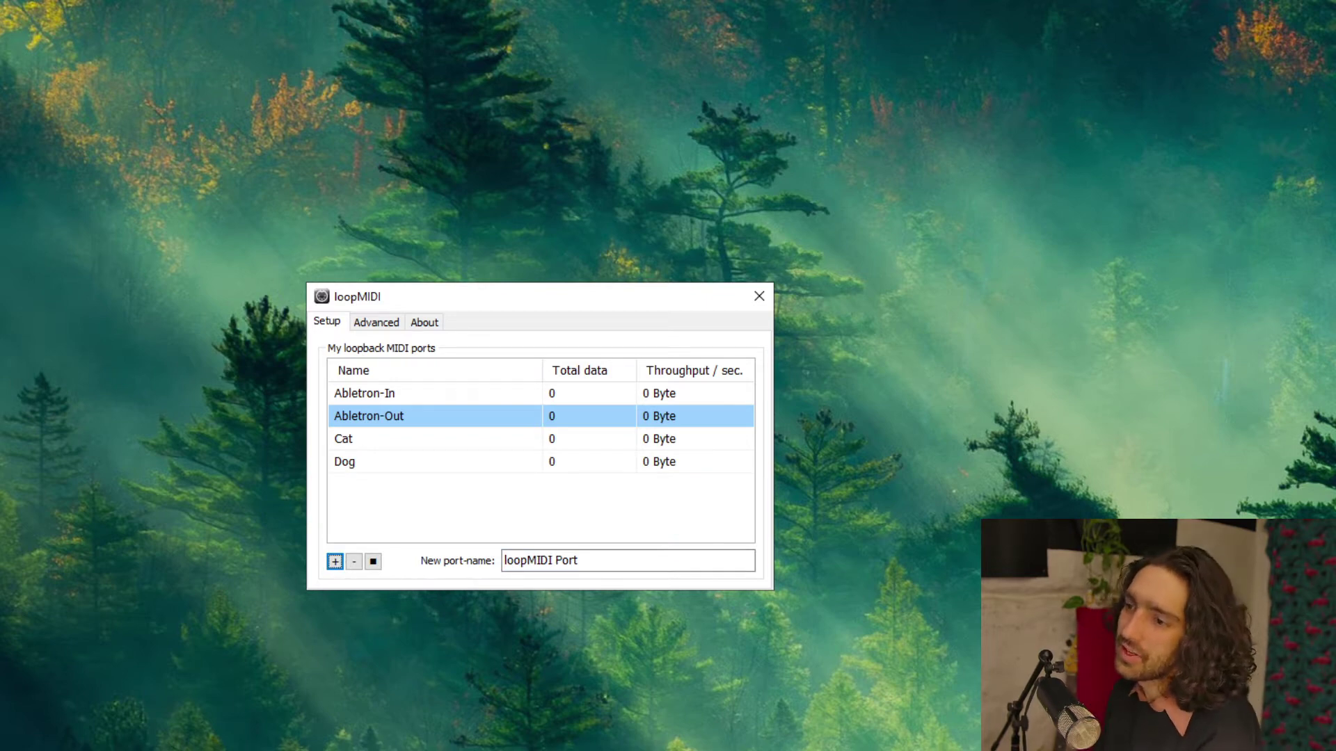
pyautogui.hotkey('alt', 'Tab')
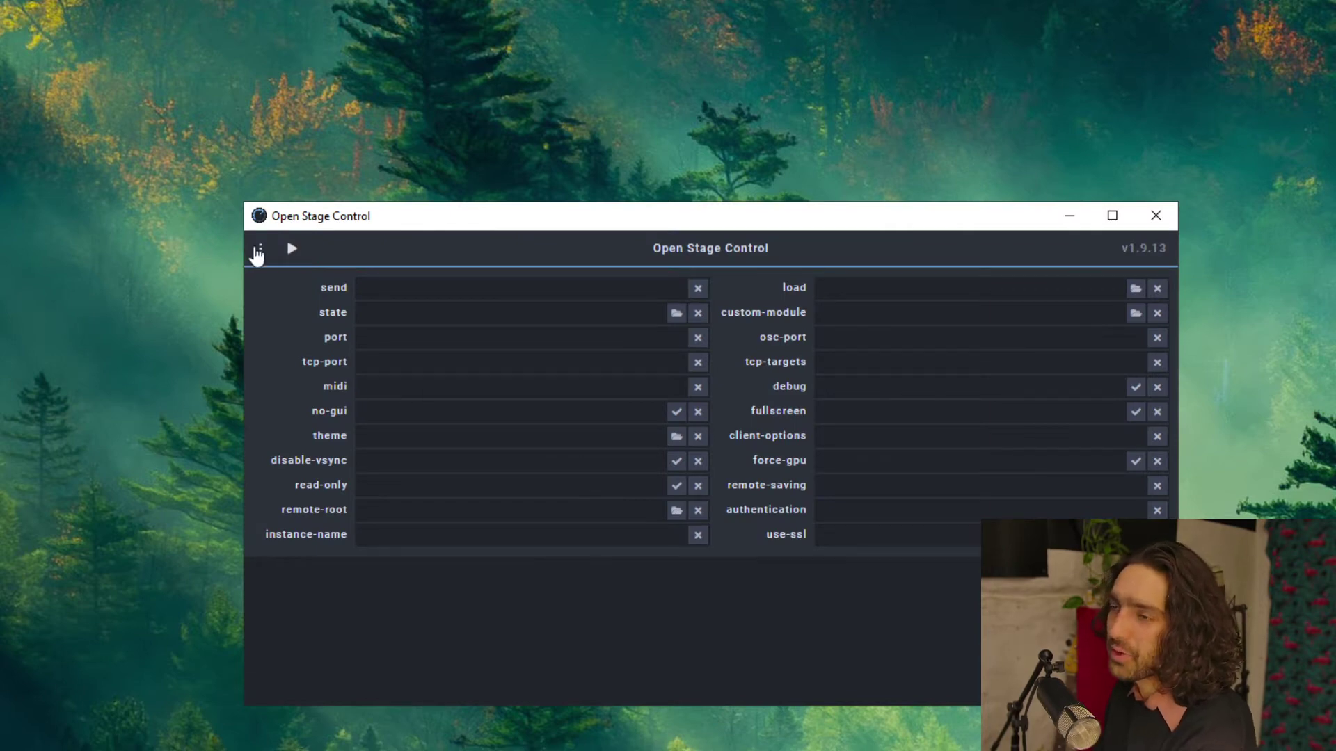
# - Run List MIDI Devices to show the Abletron-In, Abletron-Out, Cat and Dog ports in the console
pyautogui.click(261, 249)
pyautogui.click(400, 396)
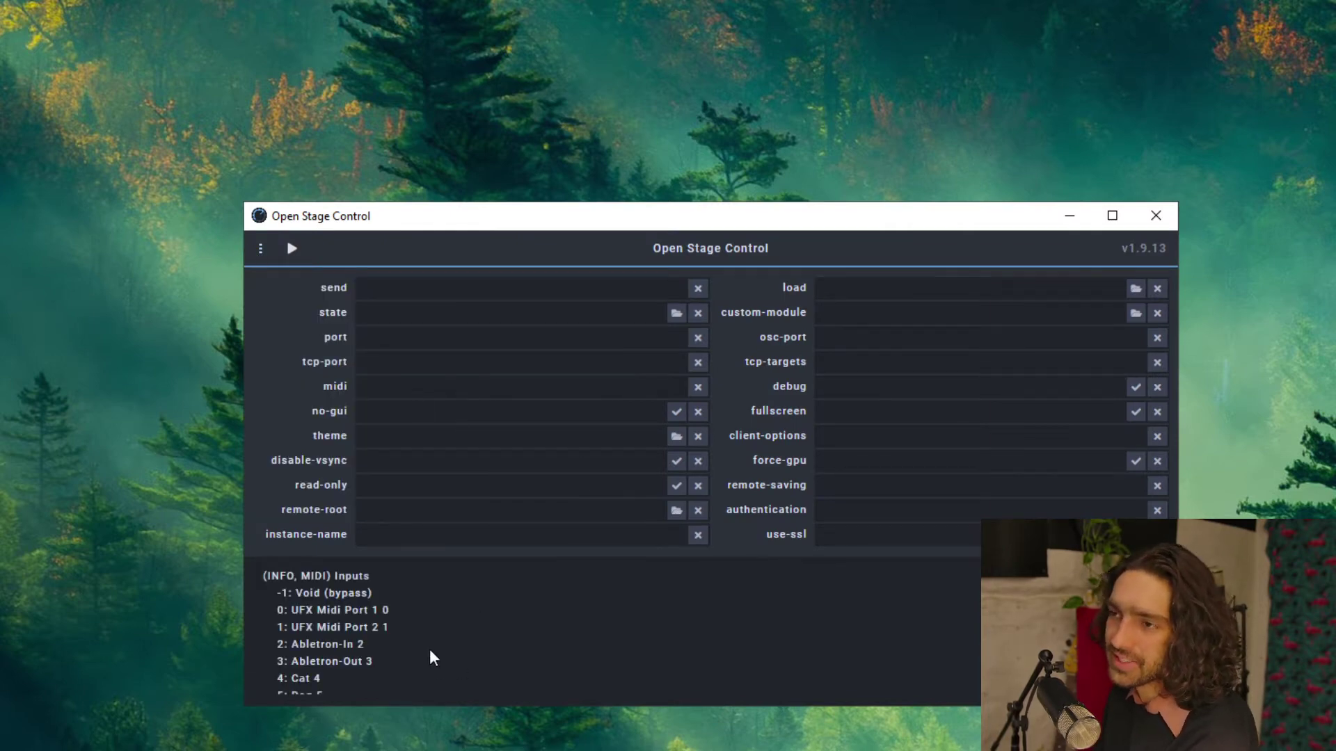
pyautogui.scroll(3, 356, 638)
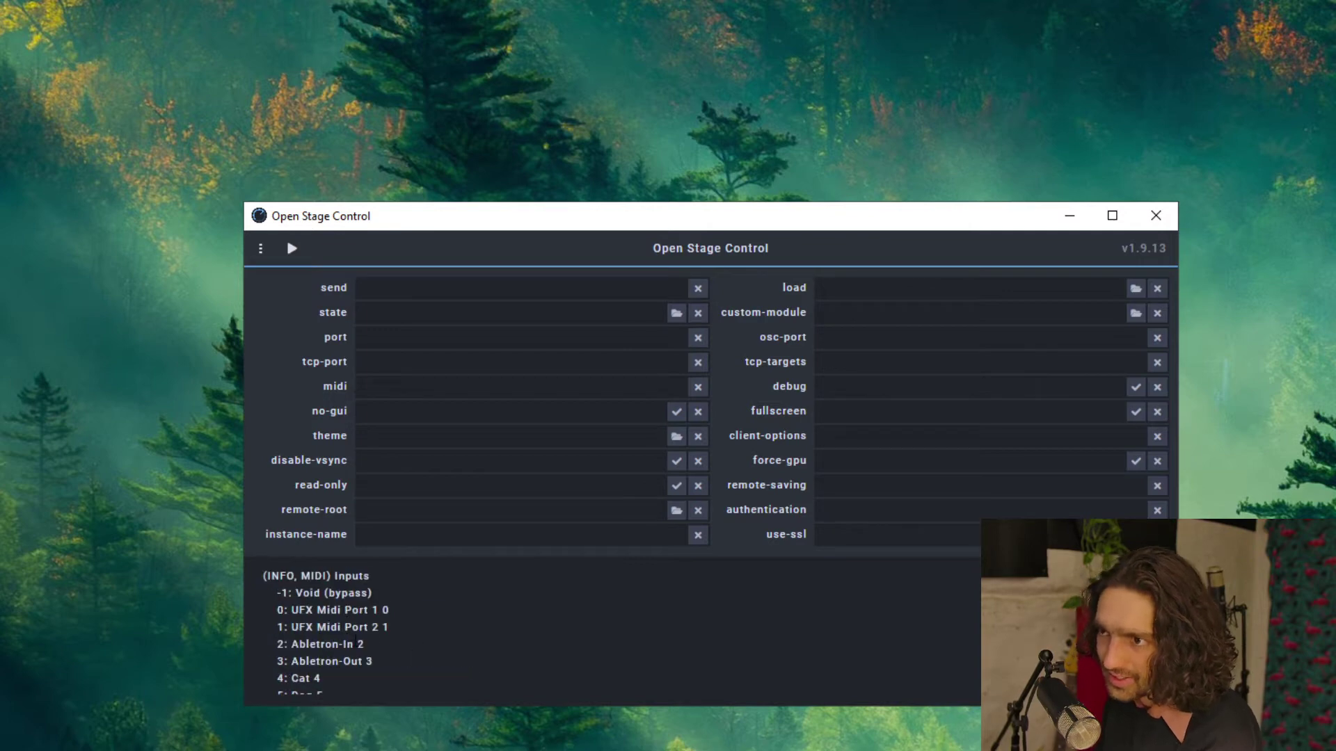
pyautogui.scroll(-3, 381, 662)
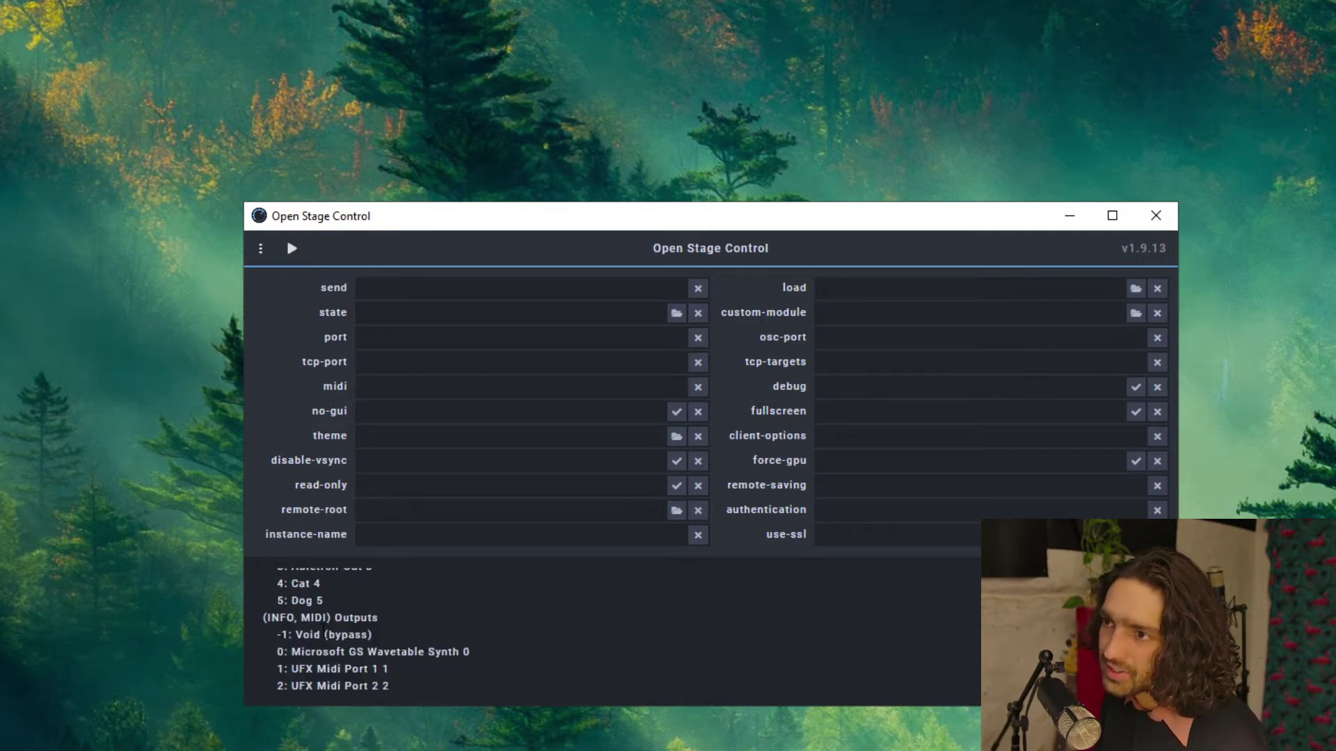
pyautogui.scroll(3, 336, 633)
pyautogui.moveTo(318, 575); pyautogui.dragTo(397, 583)
pyautogui.scroll(-3, 396, 636)
pyautogui.scroll(2, 350, 610)
pyautogui.moveTo(331, 639); pyautogui.dragTo(432, 659)
pyautogui.scroll(2, 432, 659)
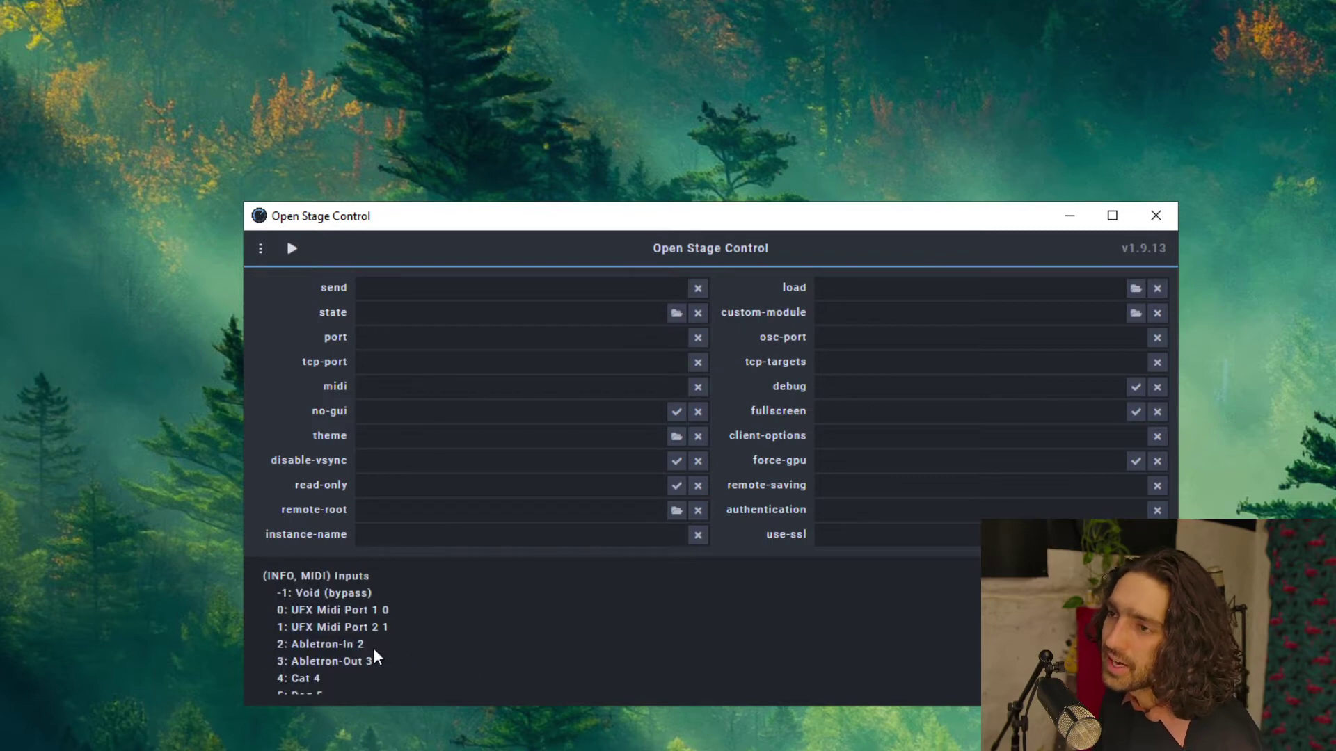
pyautogui.doubleClick(360, 645)
pyautogui.scroll(-2, 393, 668)
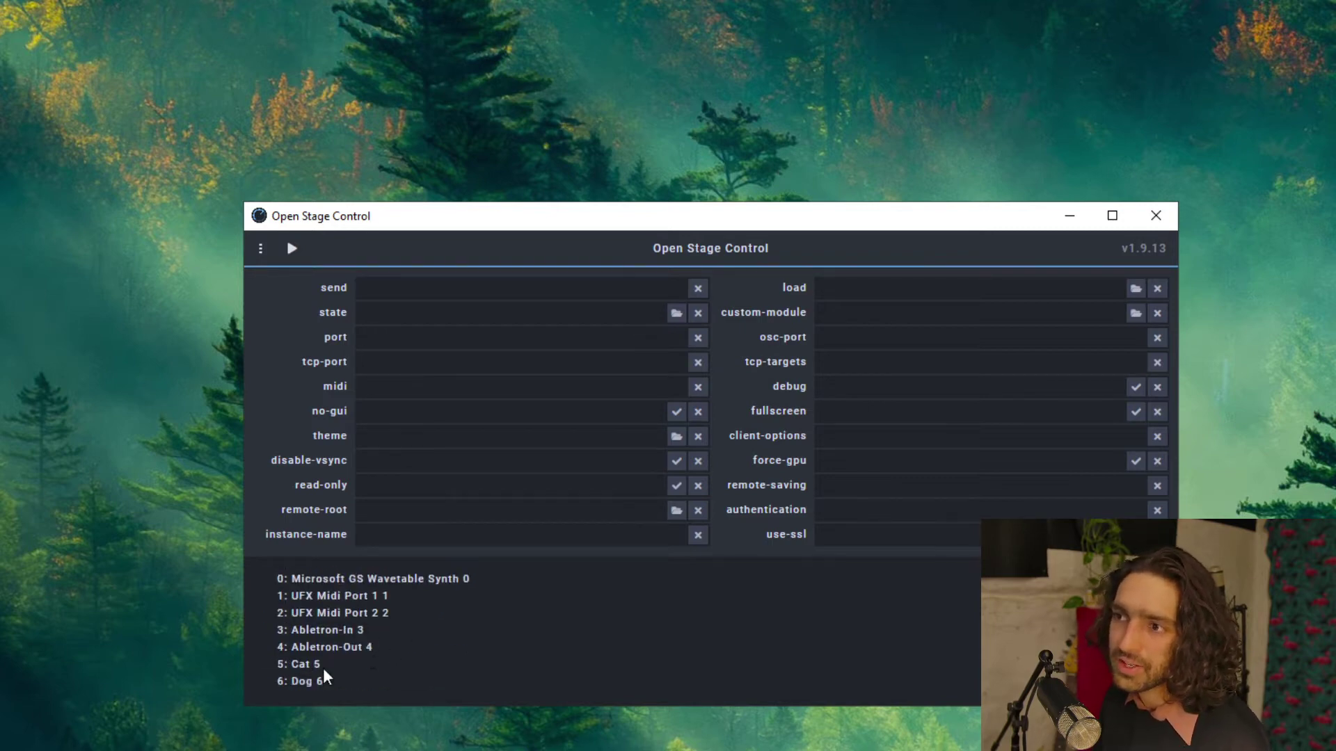
pyautogui.scroll(2, 365, 678)
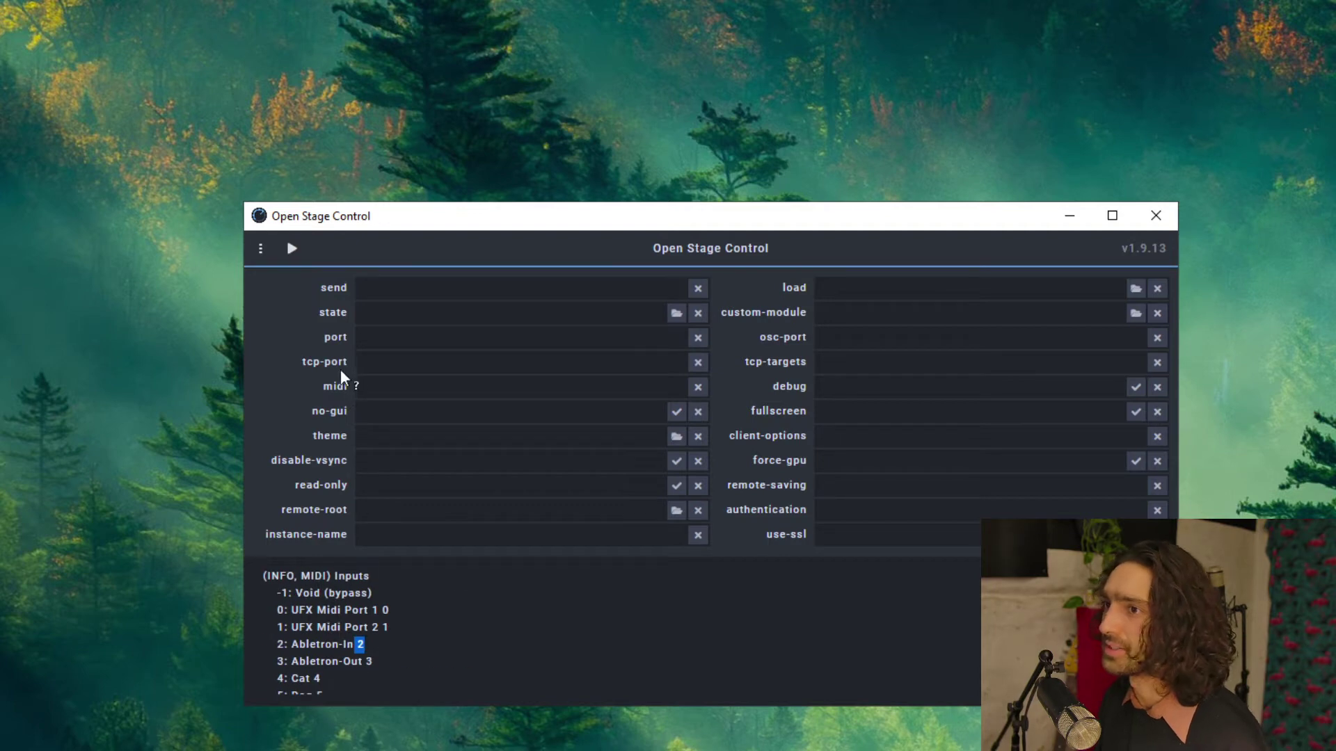
pyautogui.click(368, 387)
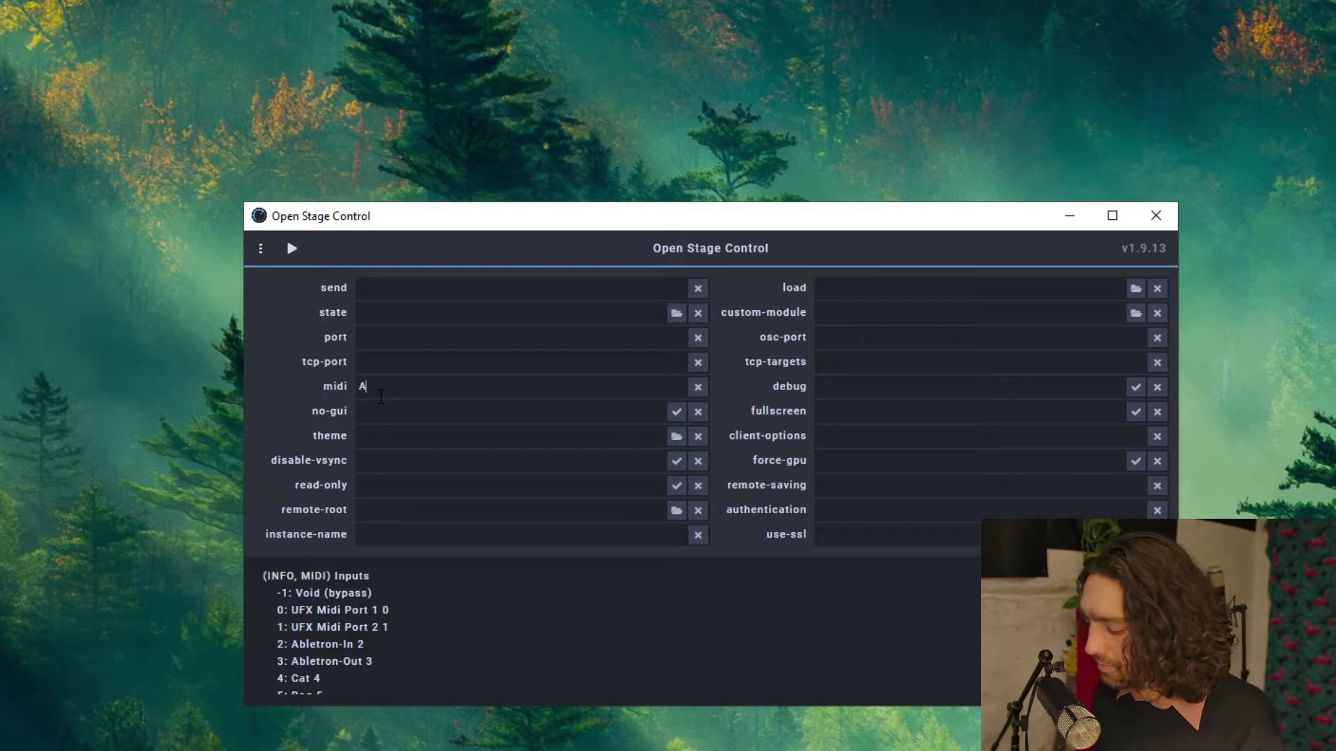
# - Enter 'Abletron:Abletron-Out,Abletron-In Horsefrog:Dog,Cat' as the midi option
pyautogui.write('letron:')
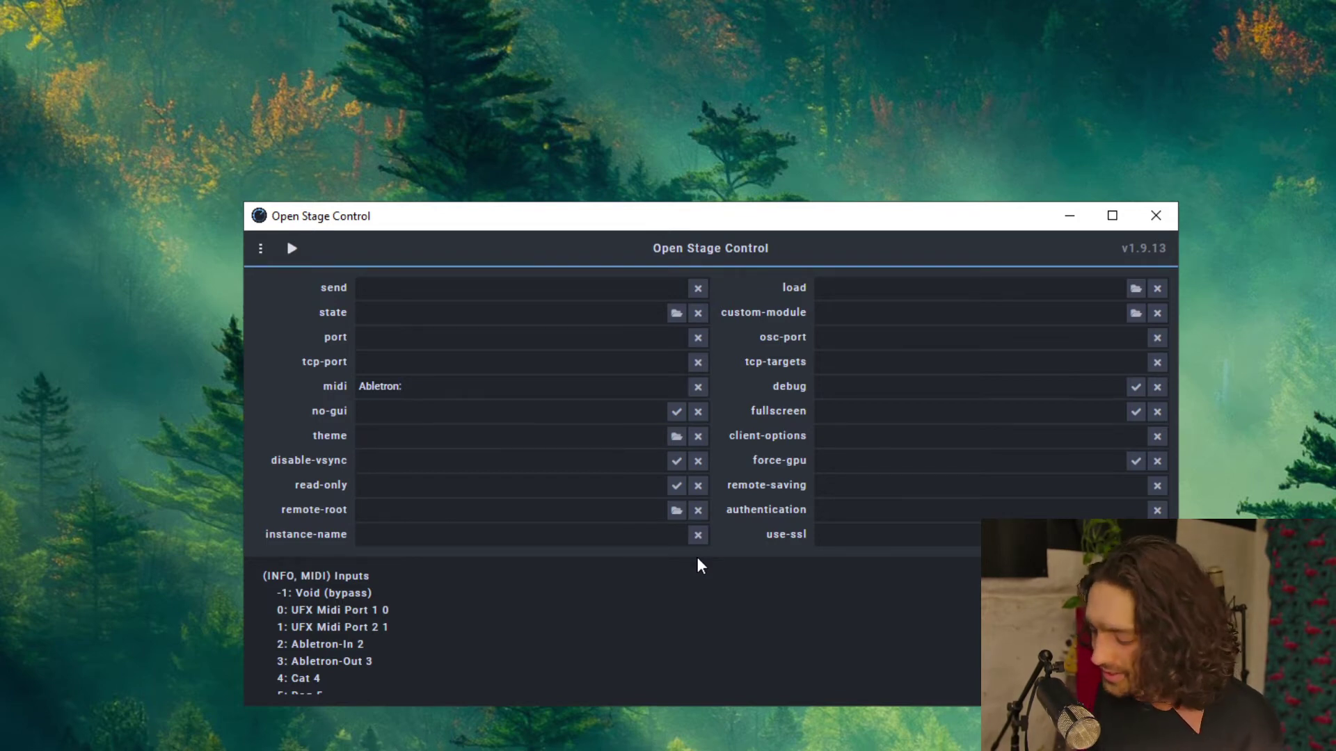
pyautogui.write('Abletron')
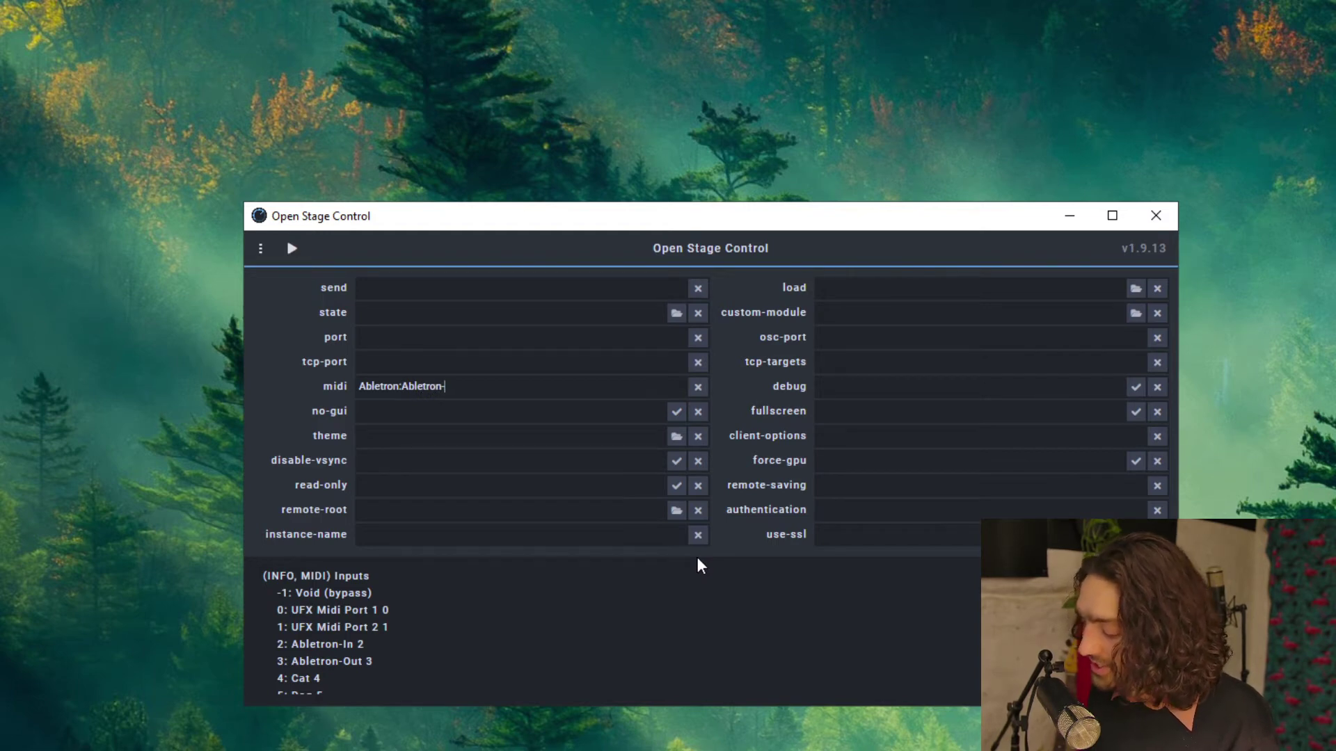
pyautogui.write('-Out,')
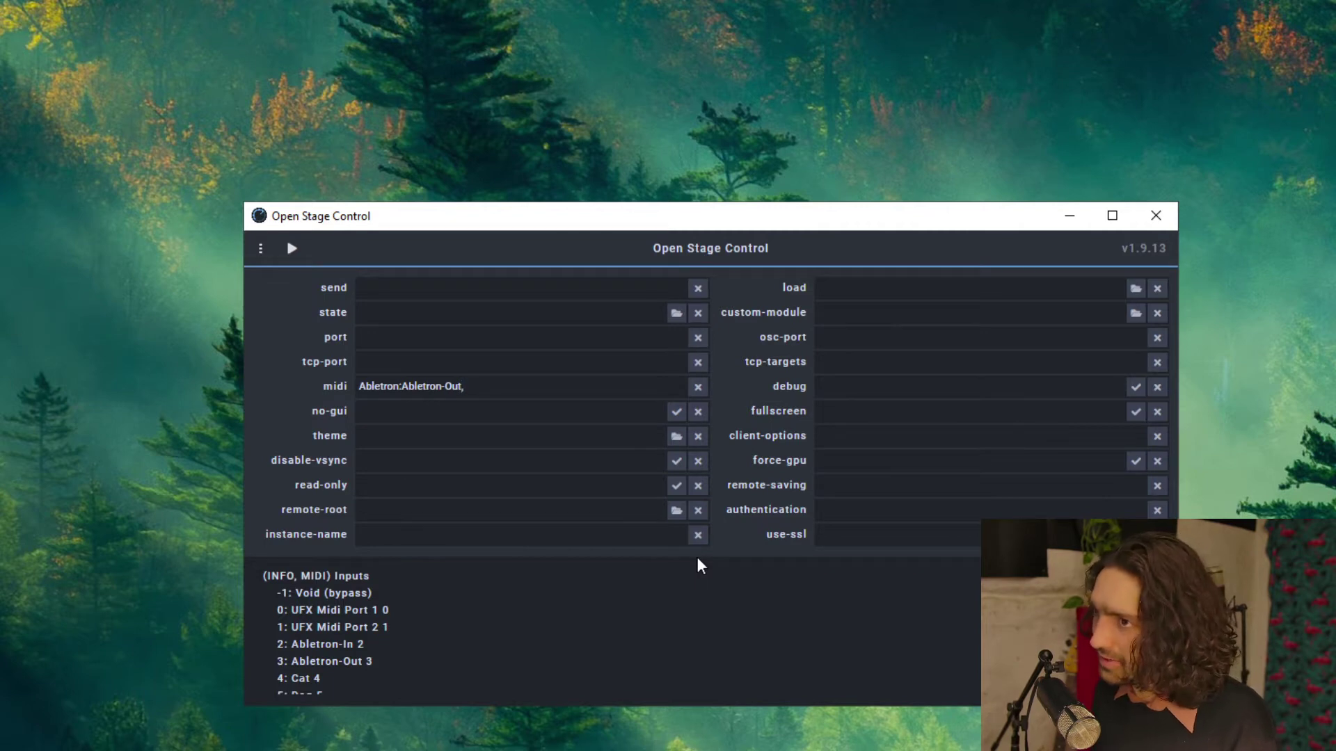
pyautogui.write('Abletron')
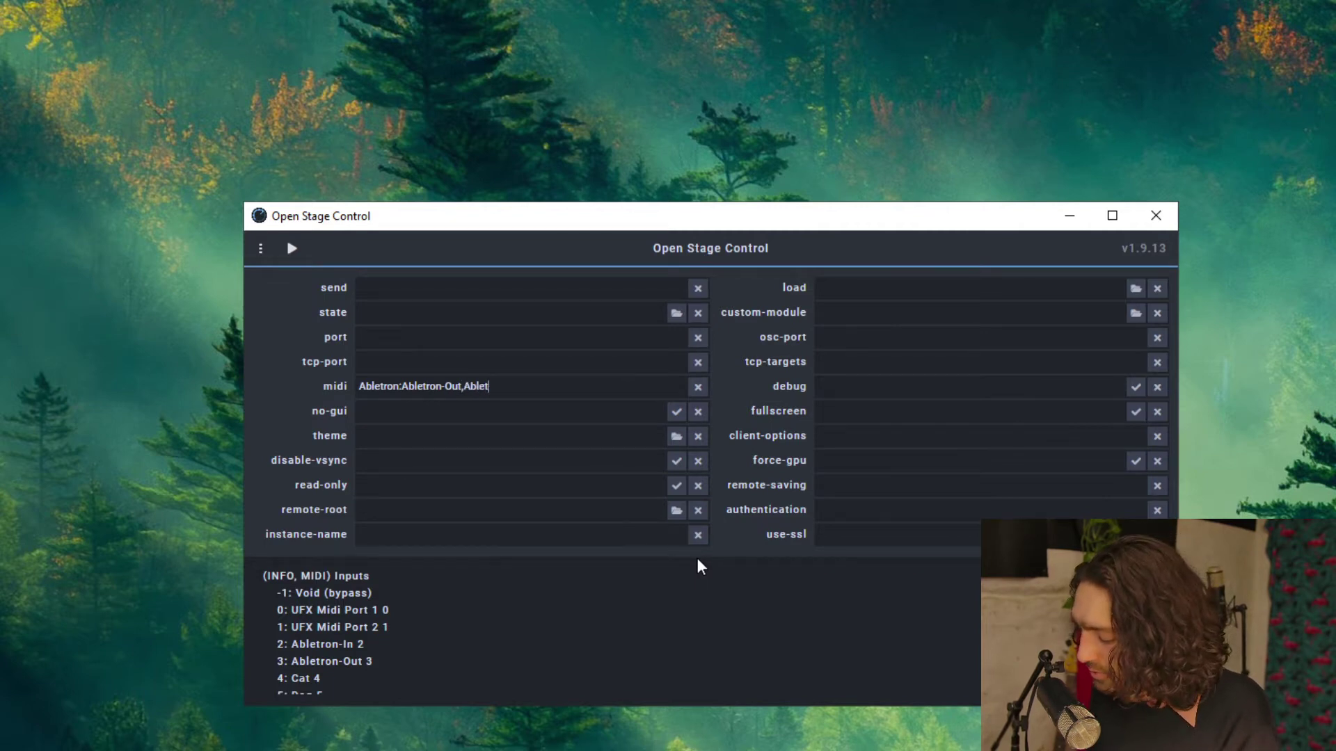
pyautogui.write('-In')
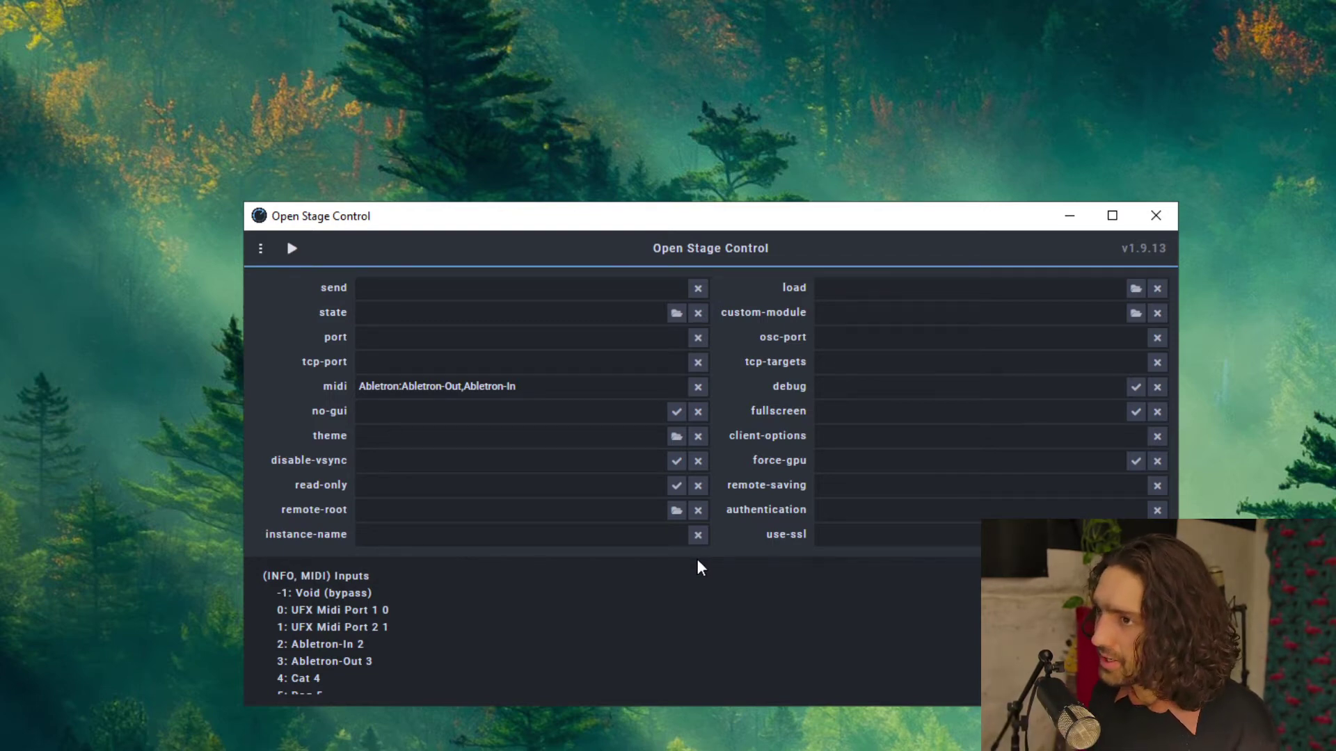
pyautogui.write('Horsefr')
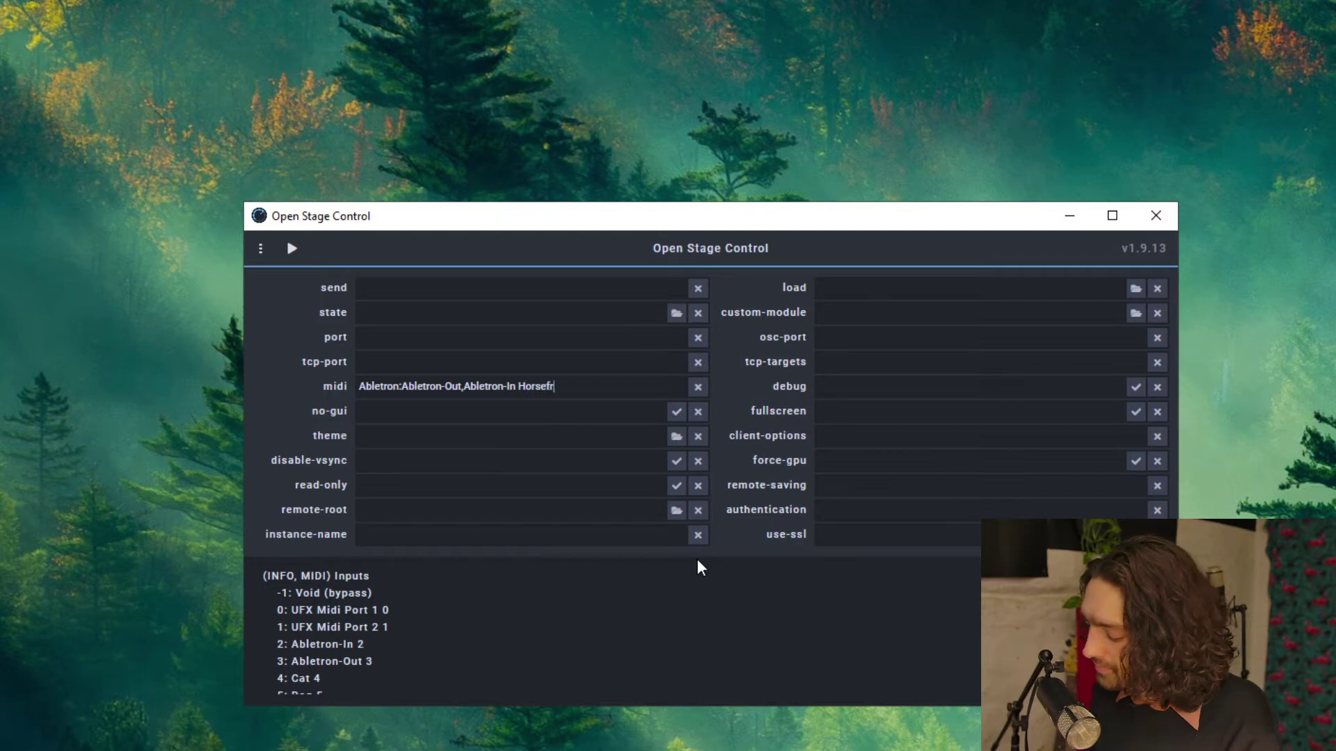
pyautogui.write('og:')
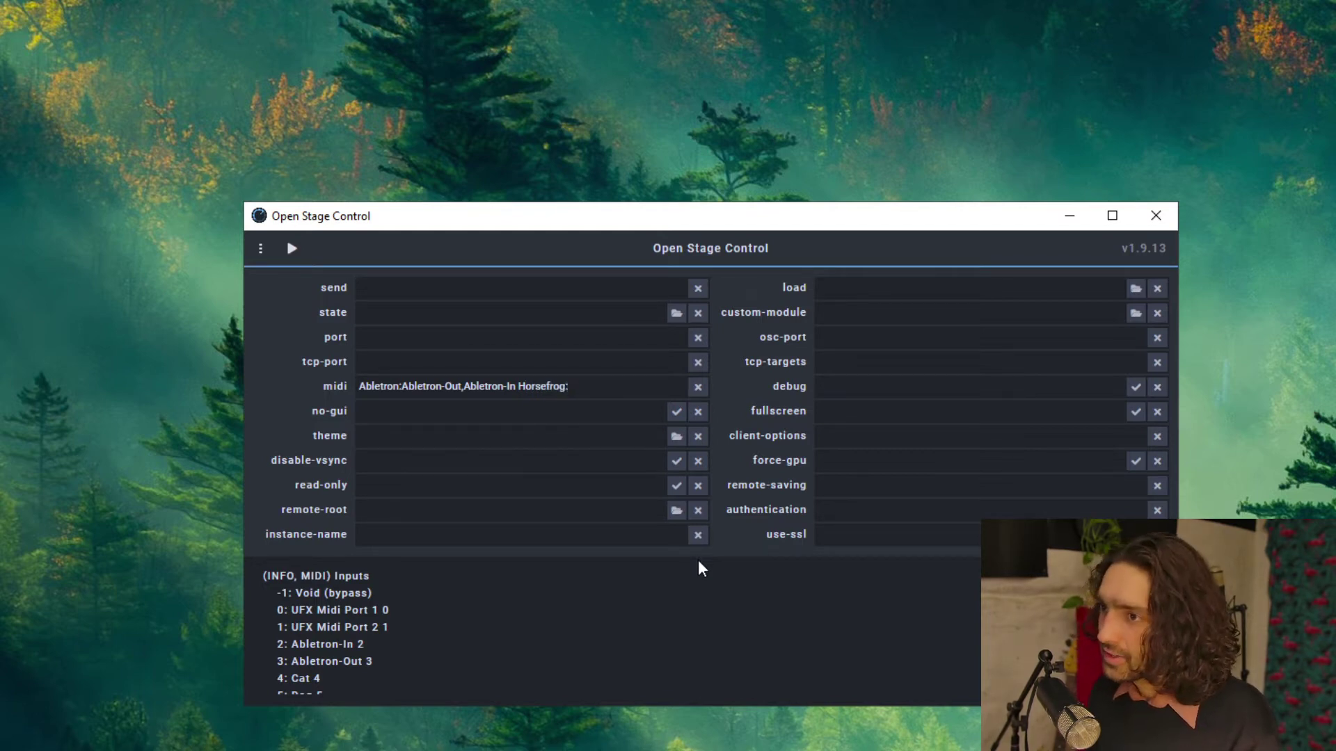
pyautogui.write('Dog')
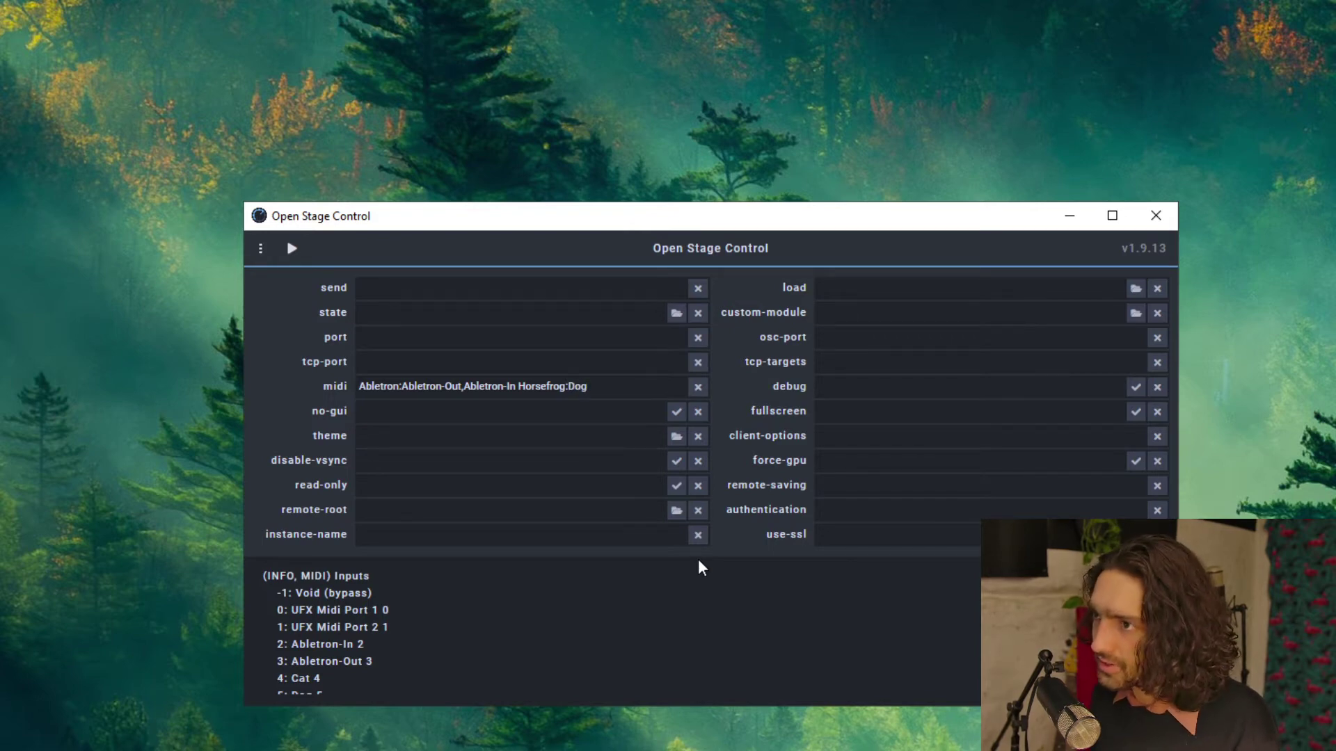
pyautogui.write(',Cat')
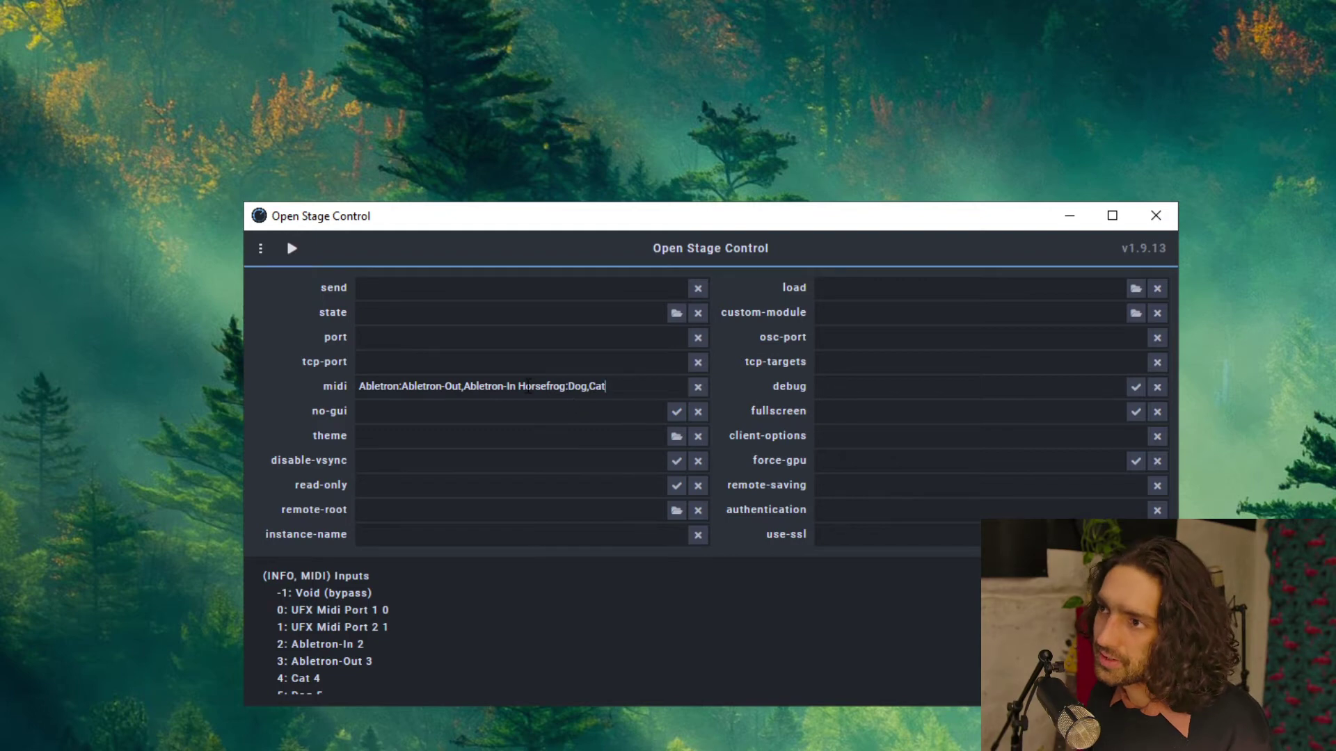
pyautogui.moveTo(402, 386); pyautogui.dragTo(515, 393)
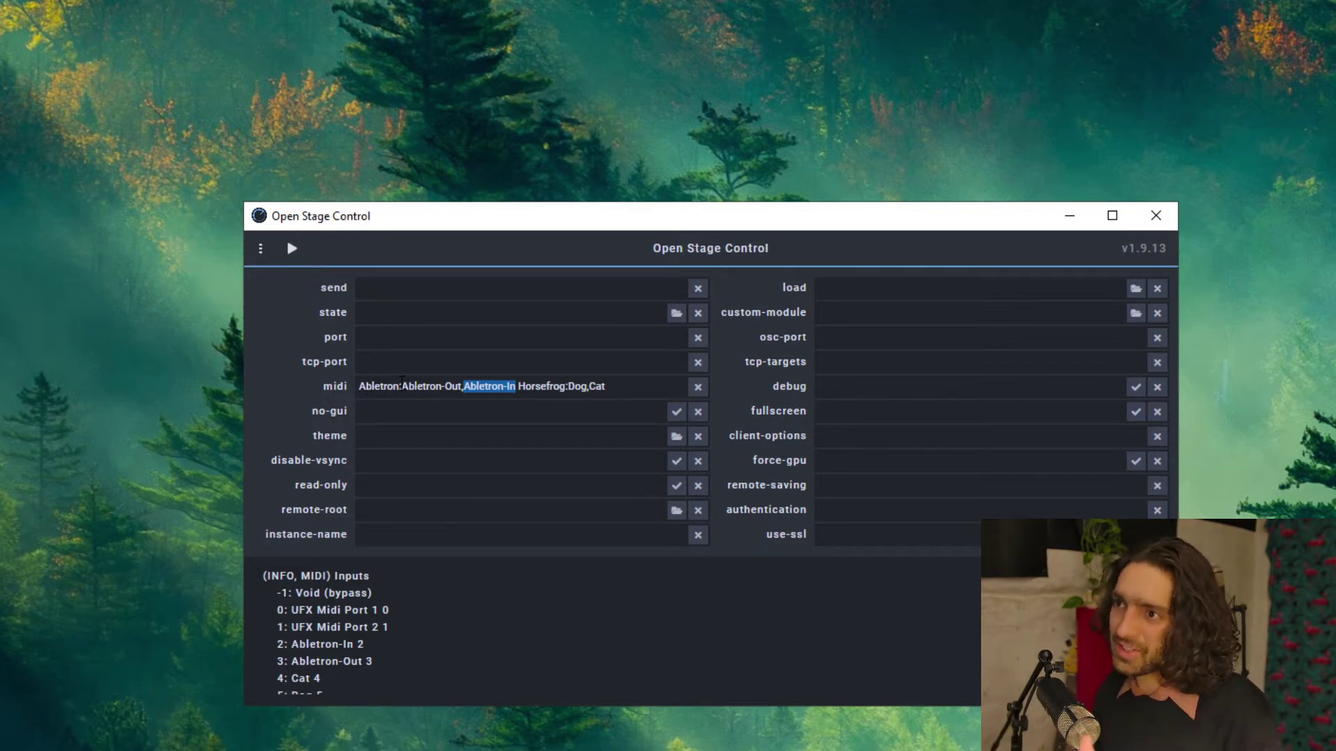
pyautogui.click(400, 386)
pyautogui.moveTo(408, 384); pyautogui.dragTo(458, 395)
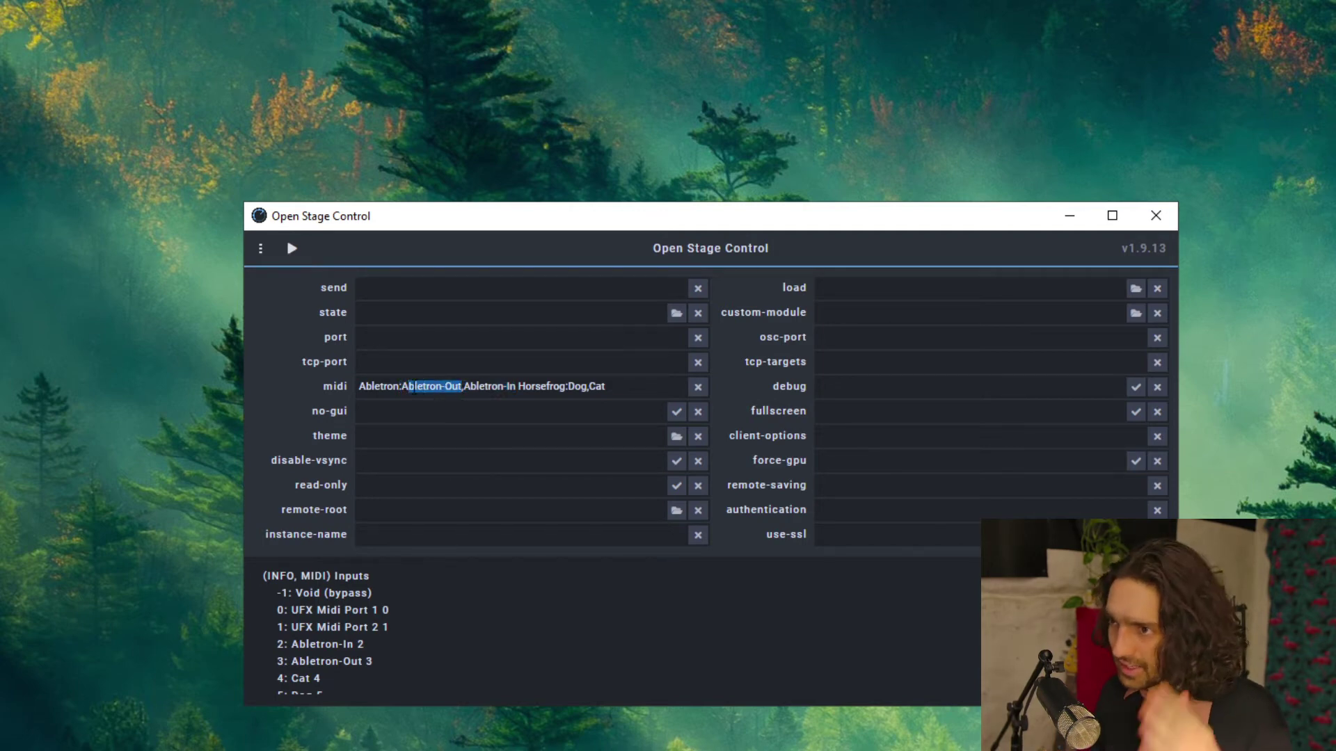
pyautogui.moveTo(399, 387); pyautogui.dragTo(465, 391)
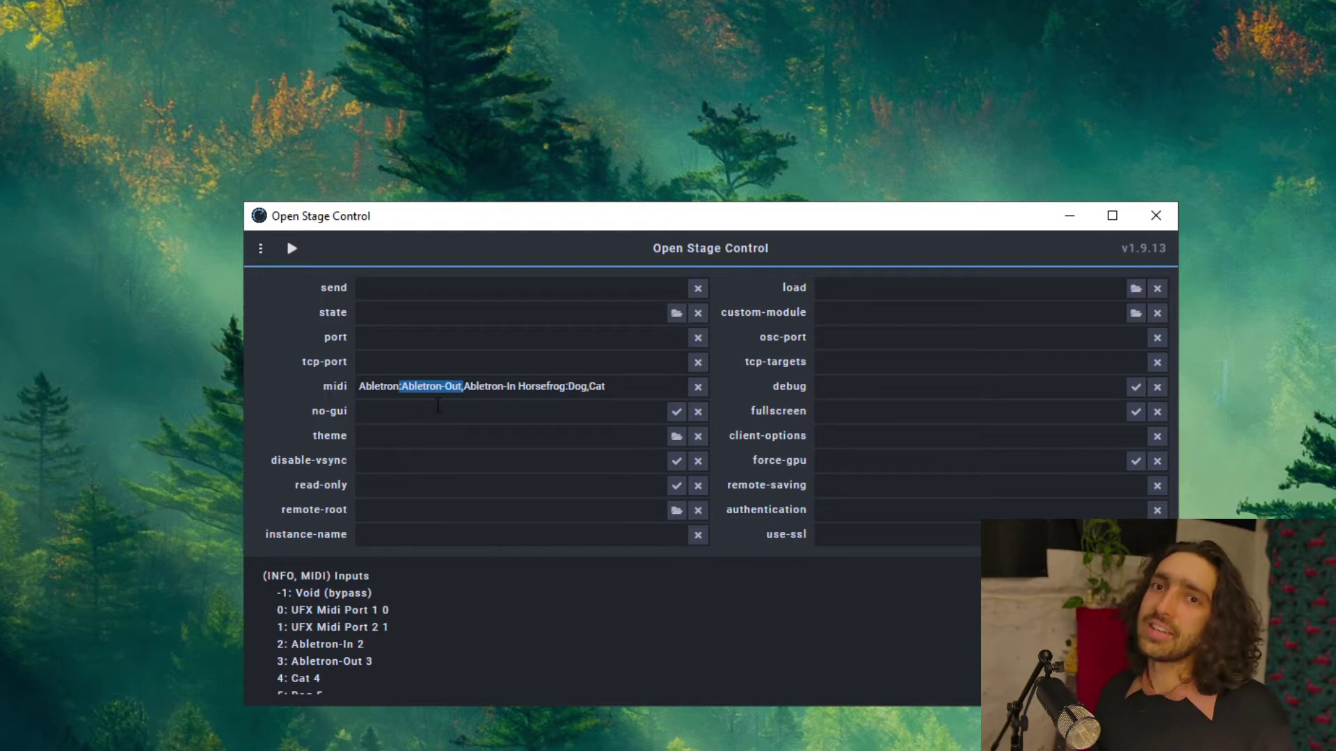
pyautogui.moveTo(463, 388); pyautogui.dragTo(499, 388)
pyautogui.hotkey('ctrl', 'z')
pyautogui.click(488, 388)
pyautogui.moveTo(465, 387); pyautogui.dragTo(515, 388)
pyautogui.click(520, 387)
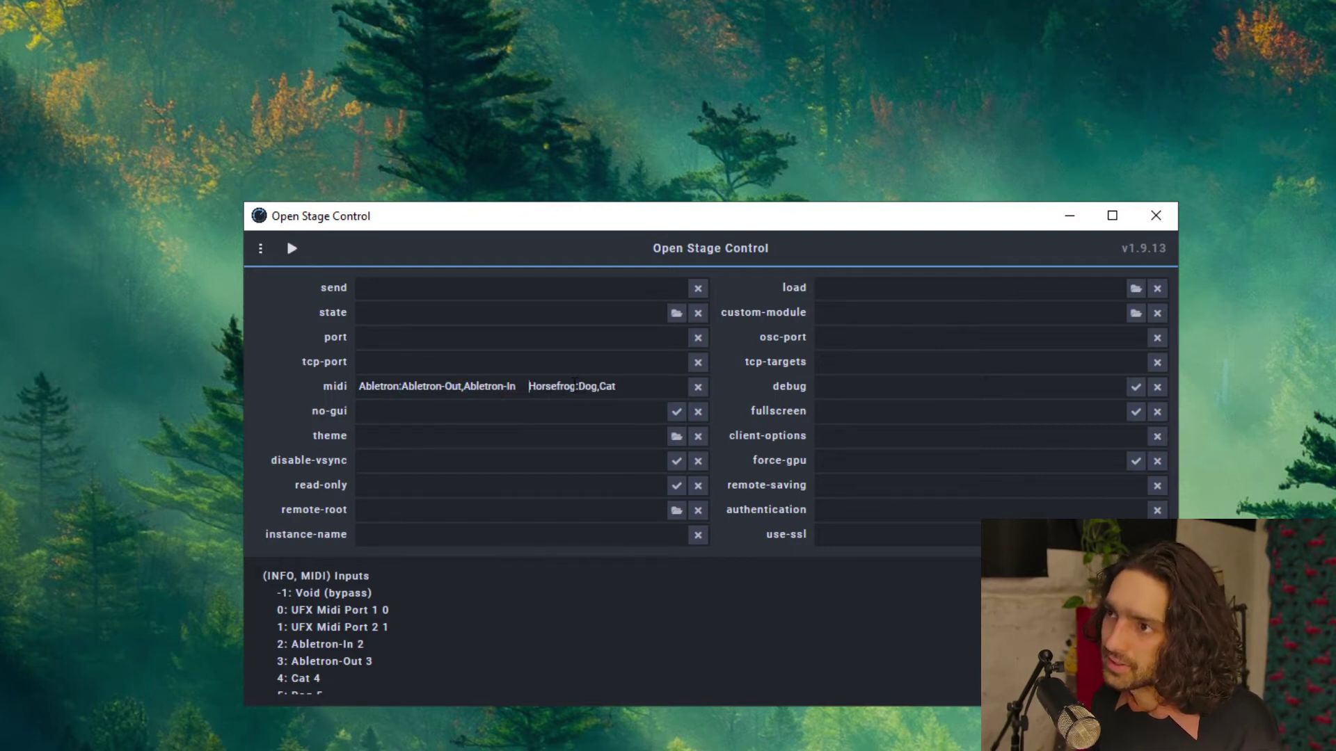
pyautogui.moveTo(465, 388)
pyautogui.mouseDown()
pyautogui.moveTo(512, 388)
pyautogui.moveTo(467, 389)
pyautogui.mouseUp()
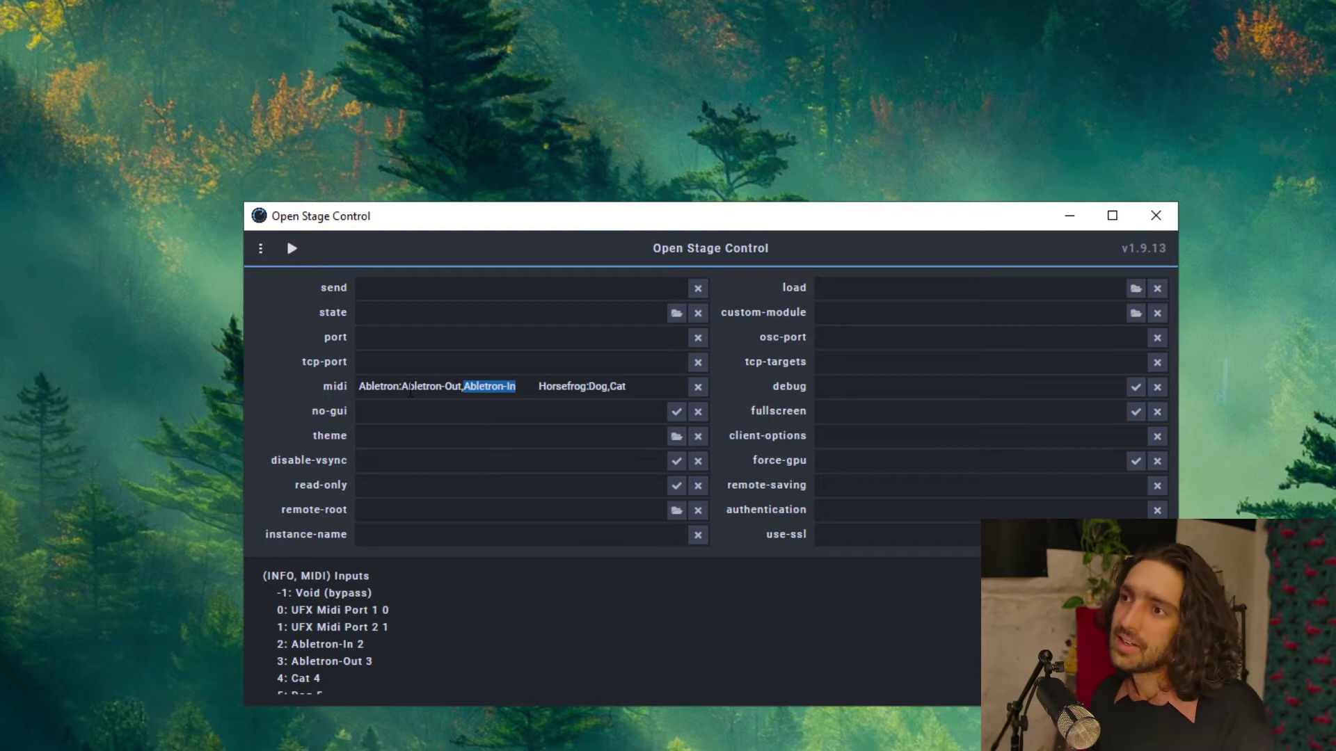
pyautogui.moveTo(402, 388); pyautogui.dragTo(469, 388)
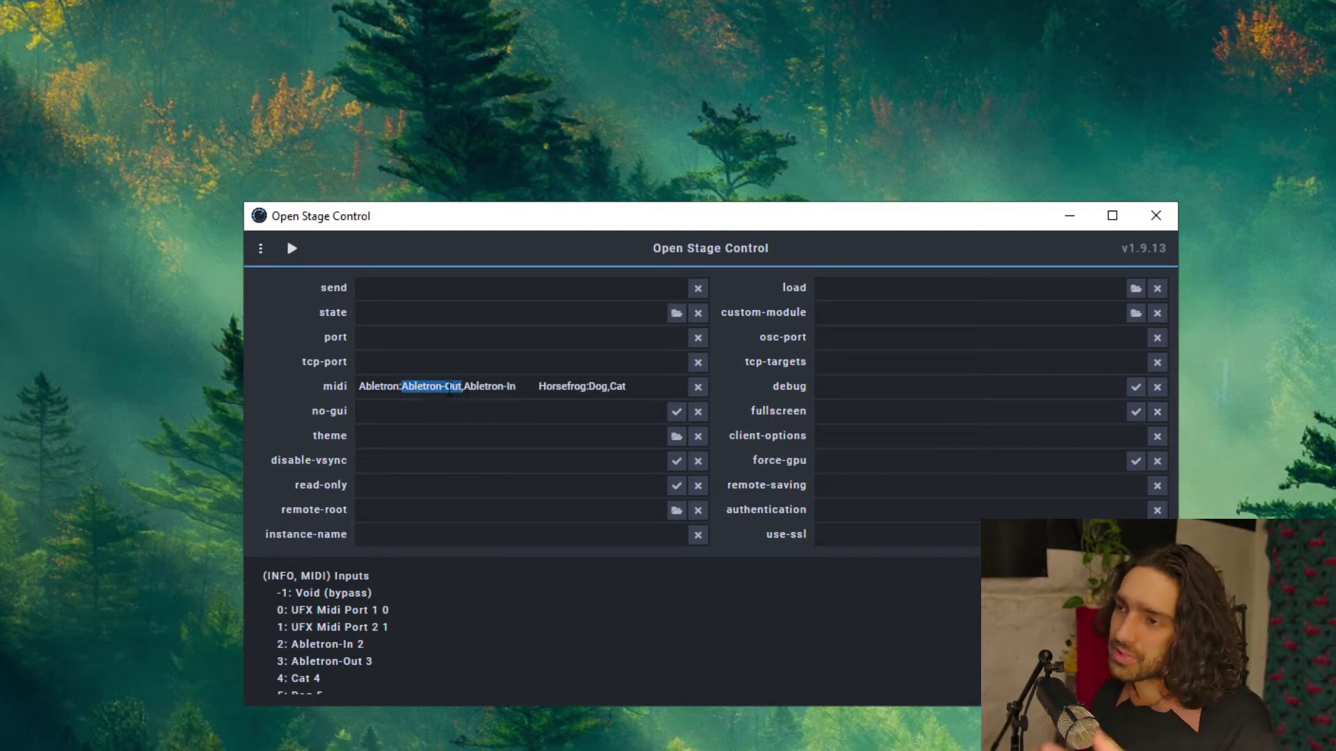
pyautogui.click(448, 397)
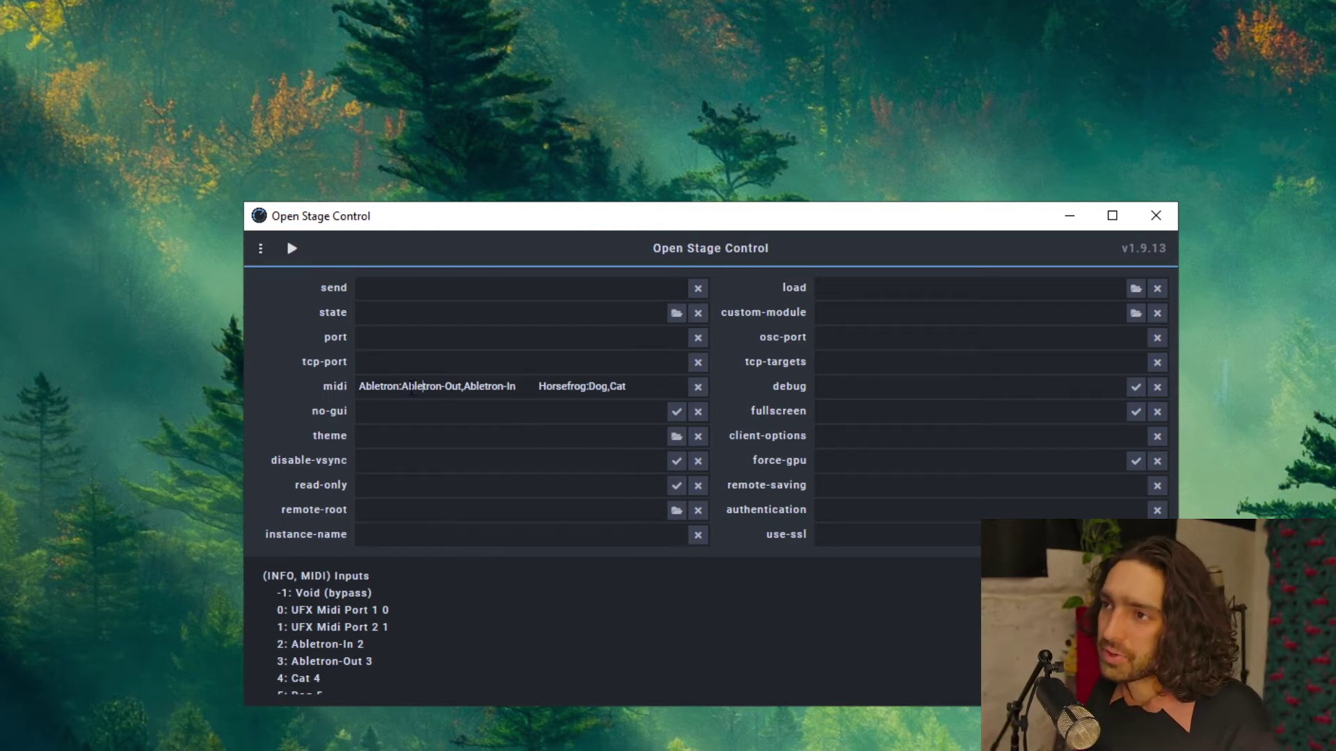
pyautogui.moveTo(401, 387); pyautogui.dragTo(560, 387)
pyautogui.click(484, 387)
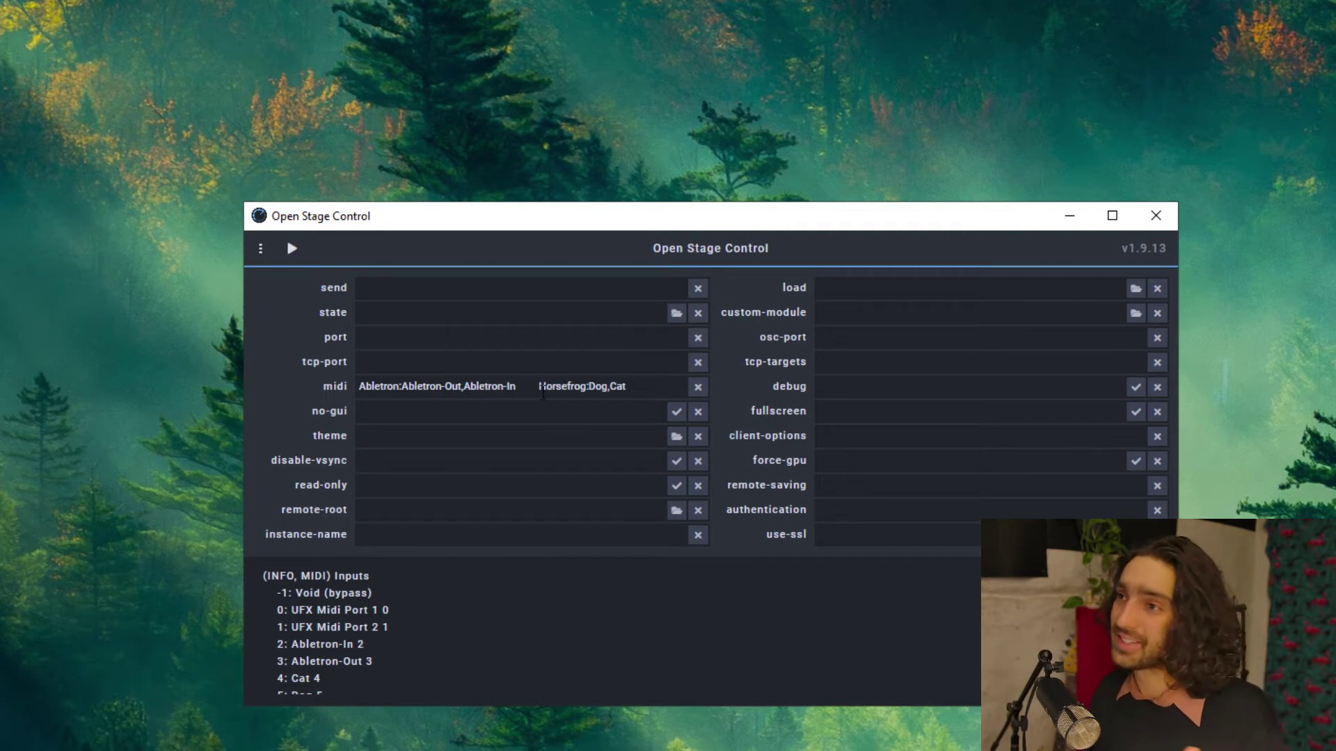
pyautogui.click(541, 386)
pyautogui.press('BackSpace')
pyautogui.press('BackSpace')
pyautogui.press('BackSpace')
pyautogui.press('BackSpace')
pyautogui.press('BackSpace')
pyautogui.press('BackSpace')
pyautogui.press('BackSpace')
pyautogui.press('BackSpace')
pyautogui.press('BackSpace')
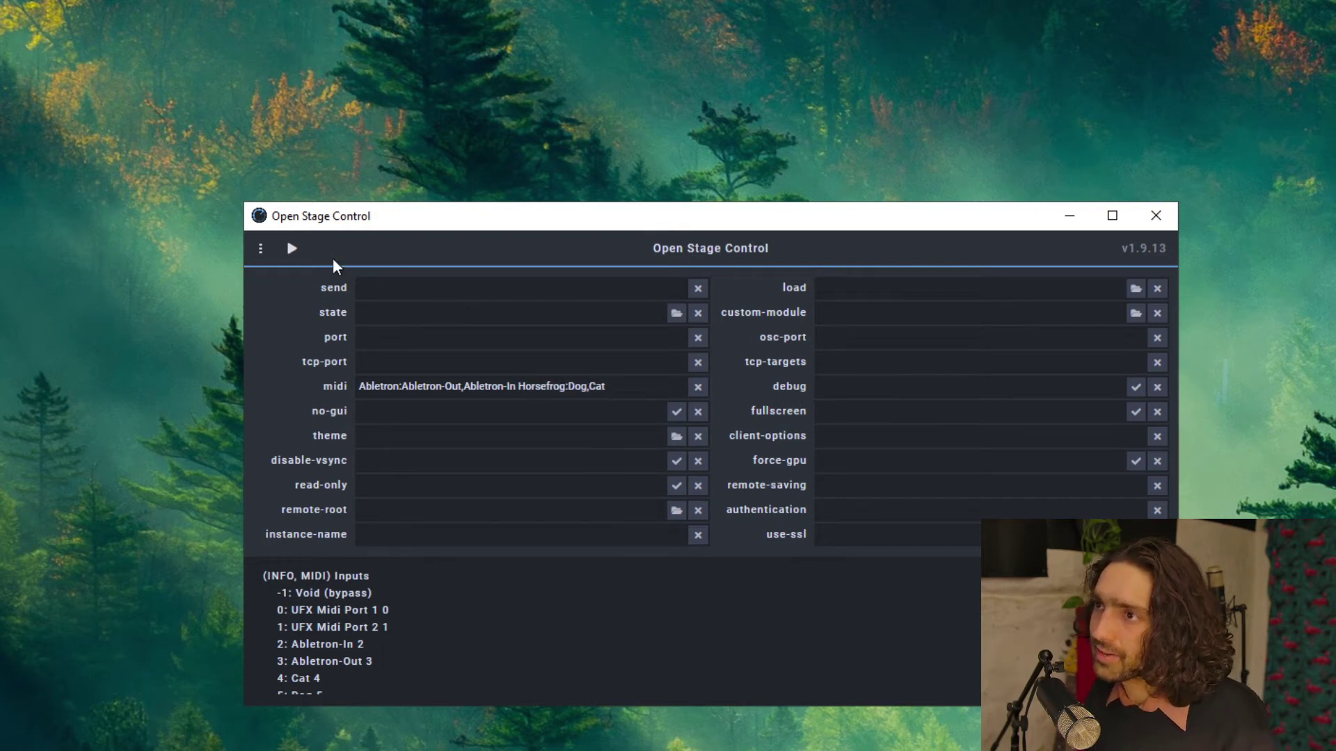
# - Start the server and create a new empty session via Session > New session
pyautogui.click(293, 251)
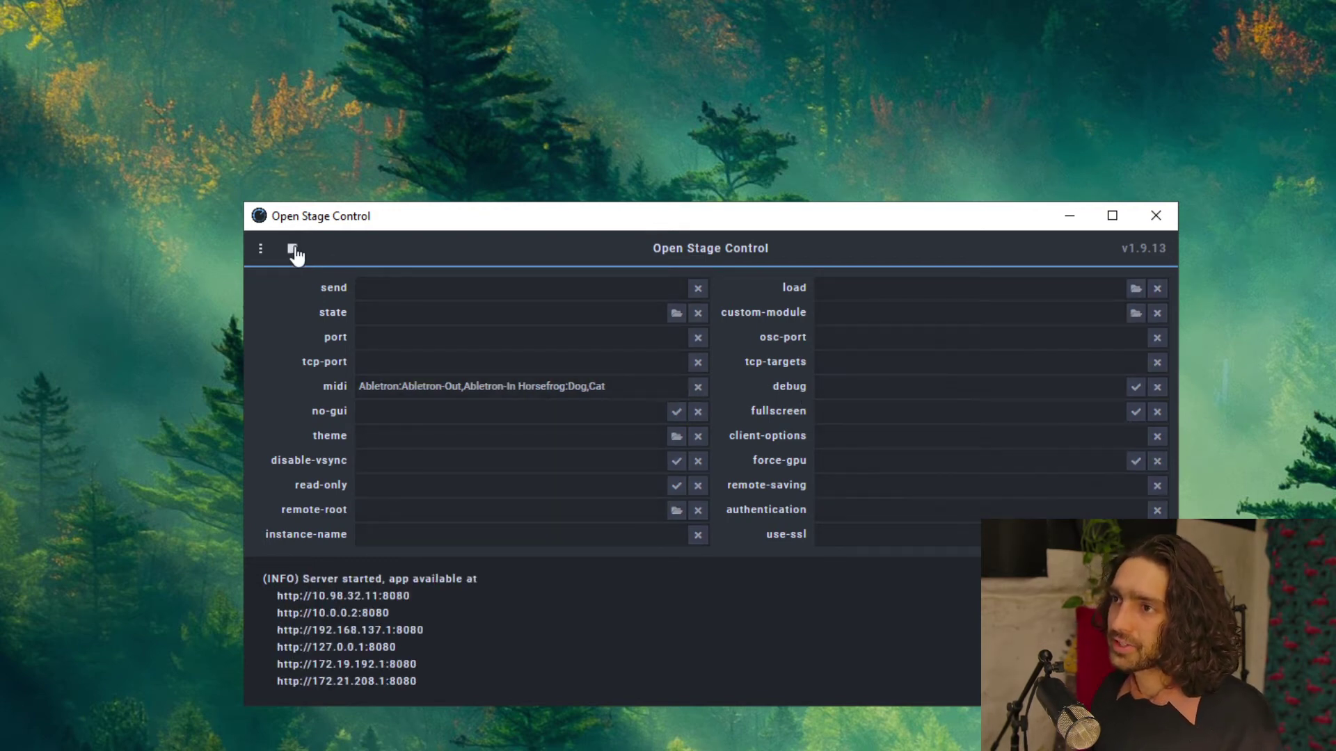
pyautogui.click(837, 148)
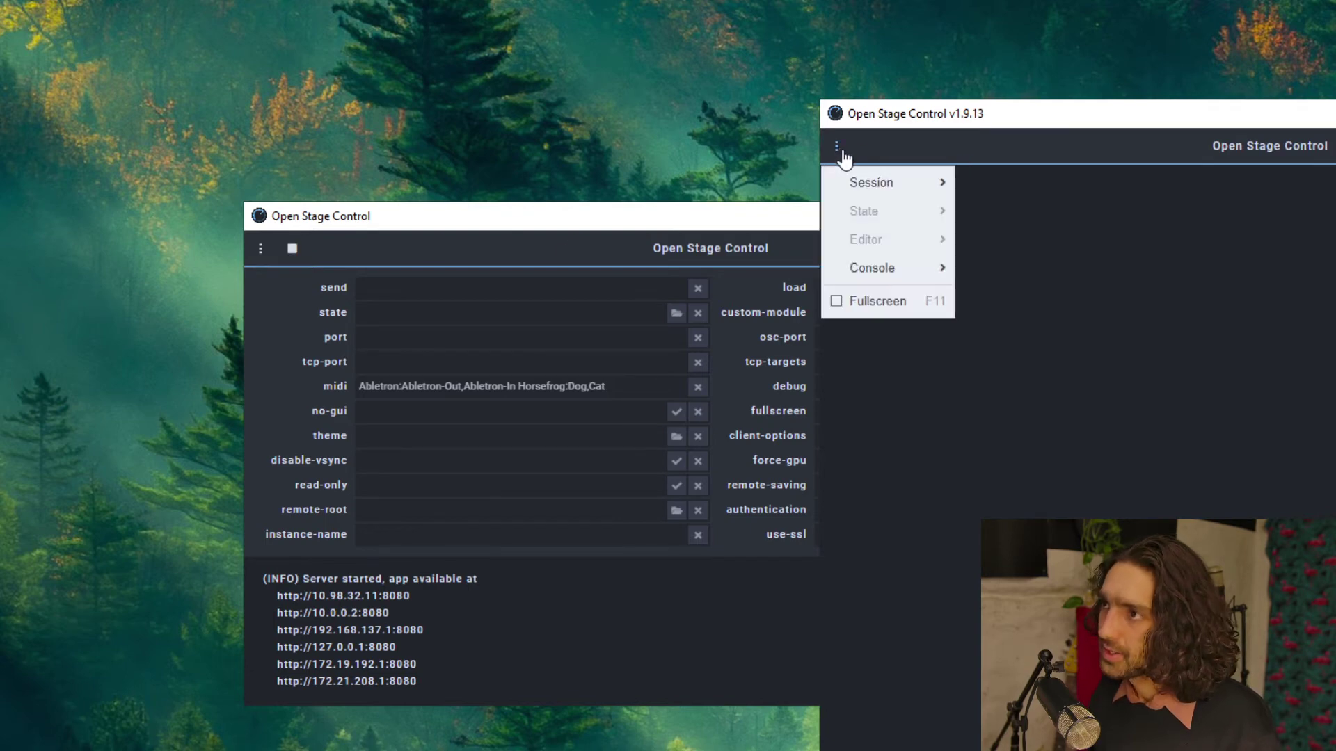
pyautogui.moveTo(863, 184)
pyautogui.click(996, 182)
pyautogui.moveTo(1044, 127); pyautogui.dragTo(463, 146)
# - Add a fader widget from Sliders to the empty canvas
pyautogui.rightClick(457, 282)
pyautogui.moveTo(503, 300)
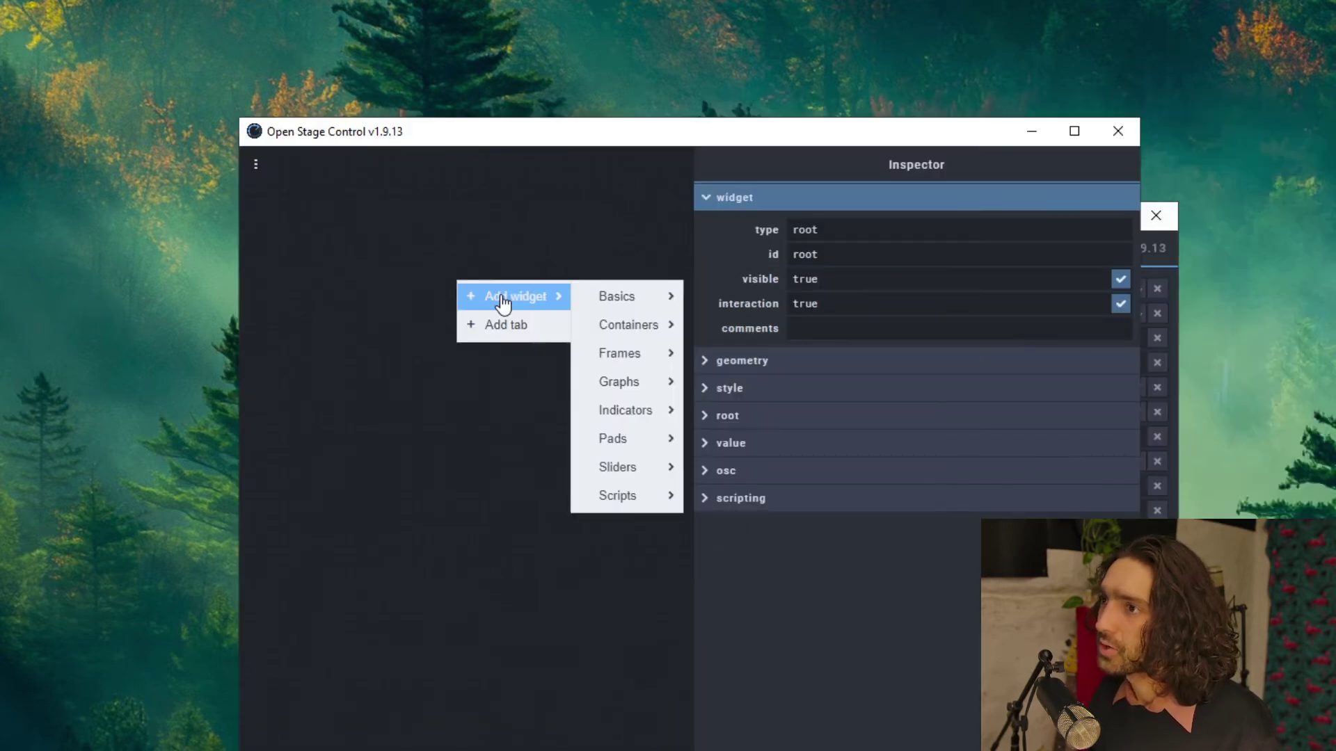
pyautogui.moveTo(657, 471)
pyautogui.click(709, 478)
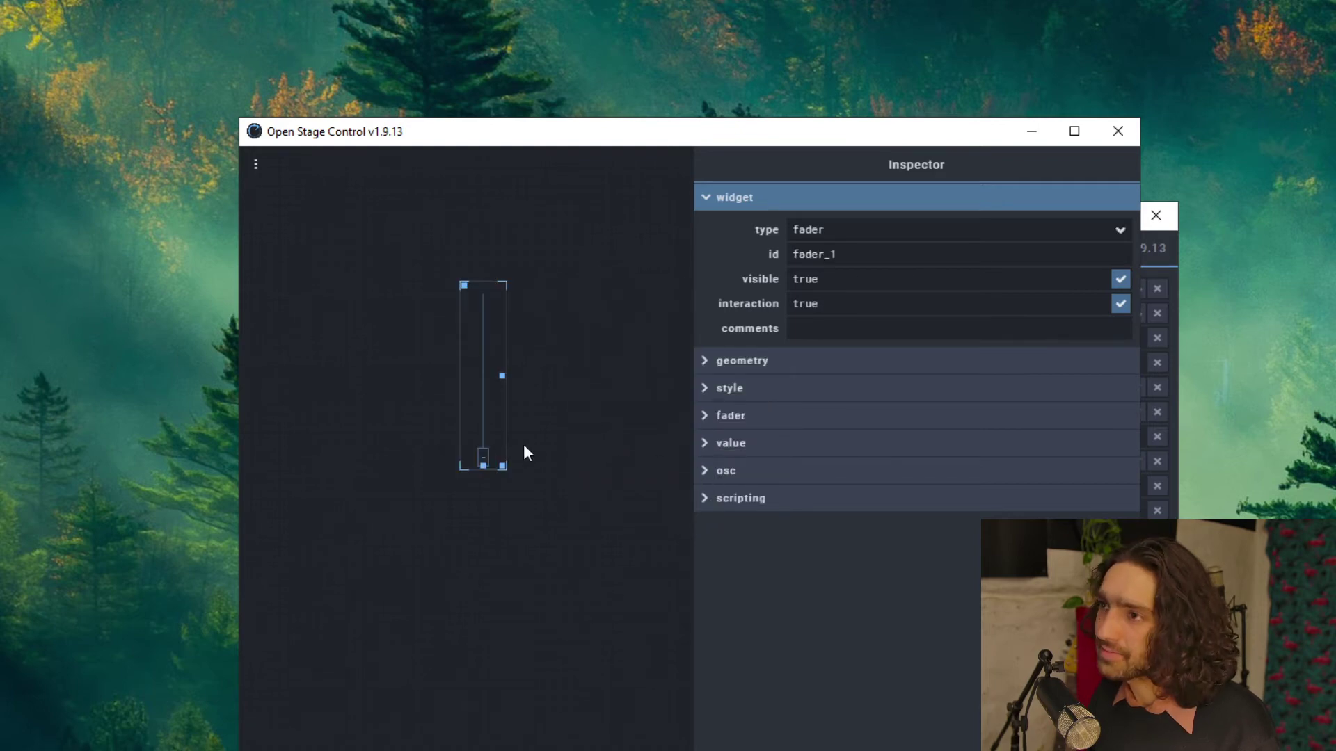
# - Set the fader's range max to 127, OSC address /control and preArgs [1,60]
pyautogui.click(731, 417)
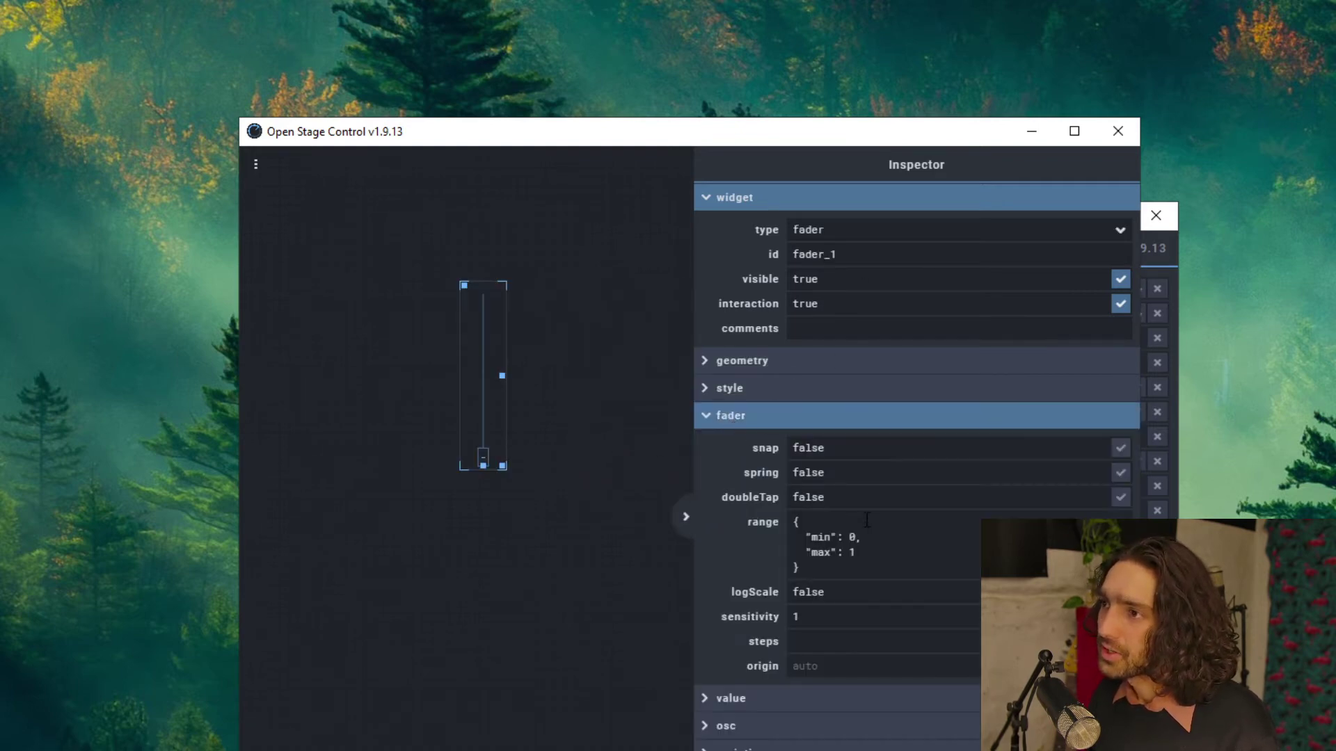
pyautogui.click(871, 542)
pyautogui.write('27')
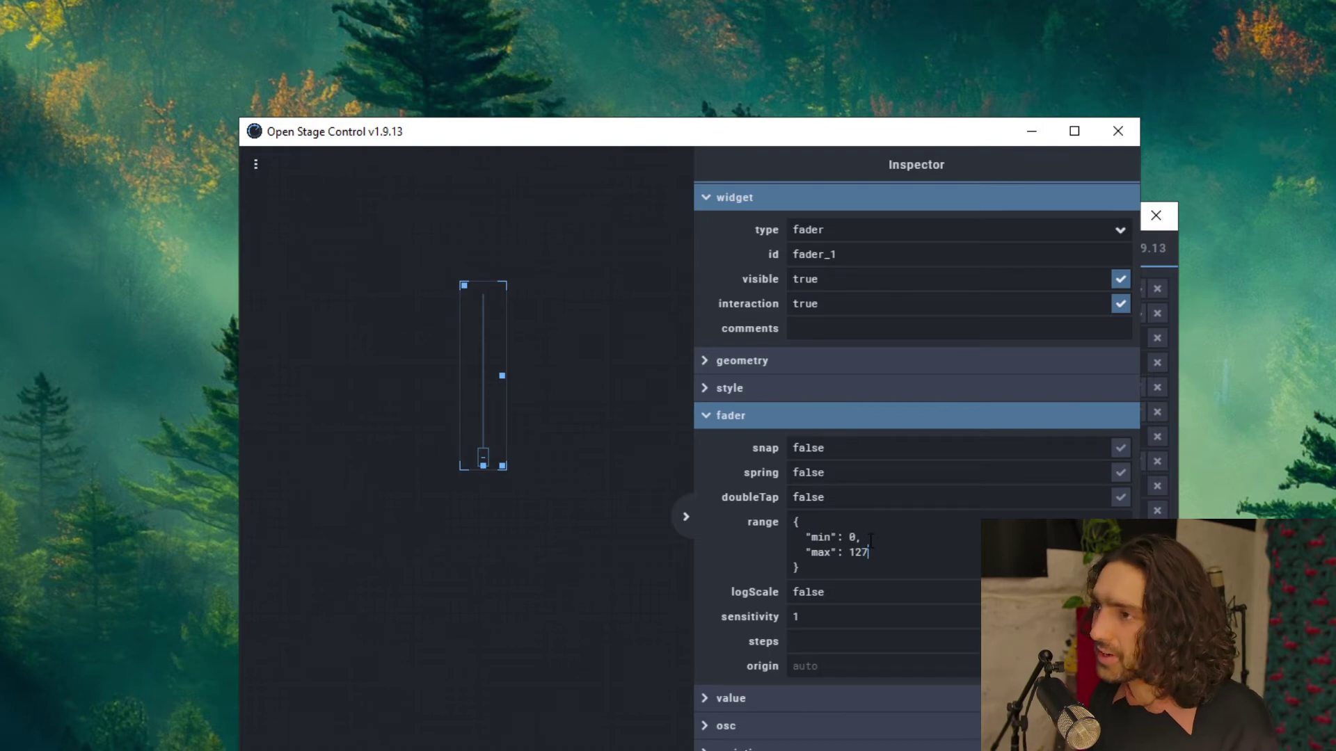
pyautogui.click(711, 421)
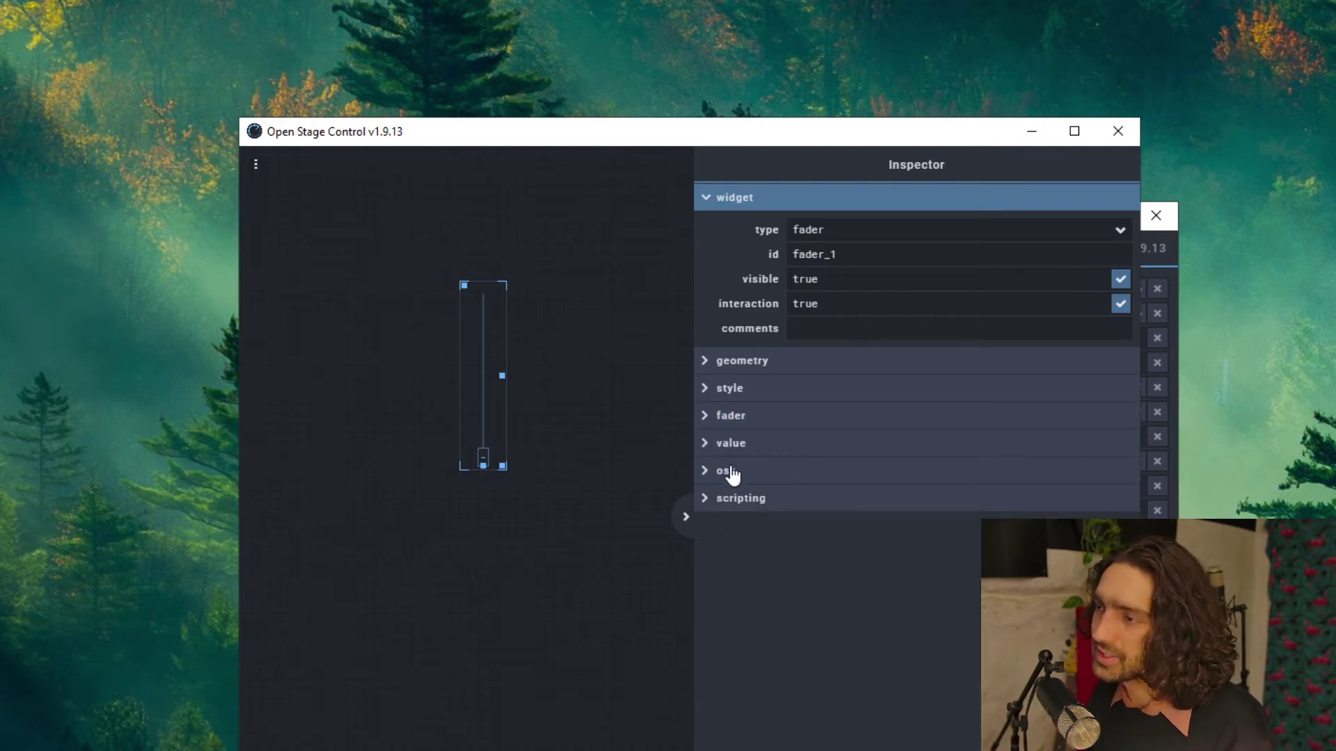
pyautogui.click(727, 471)
pyautogui.write('/control')
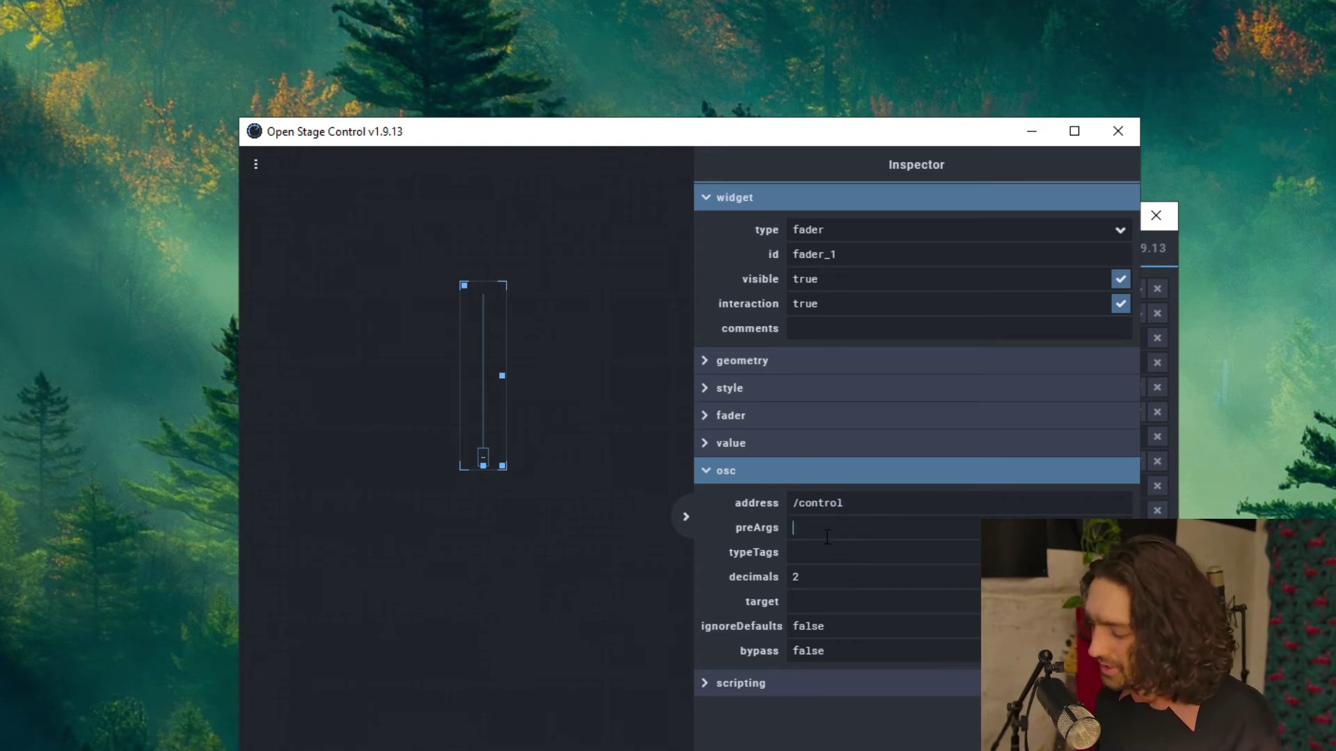
pyautogui.write('[1,')
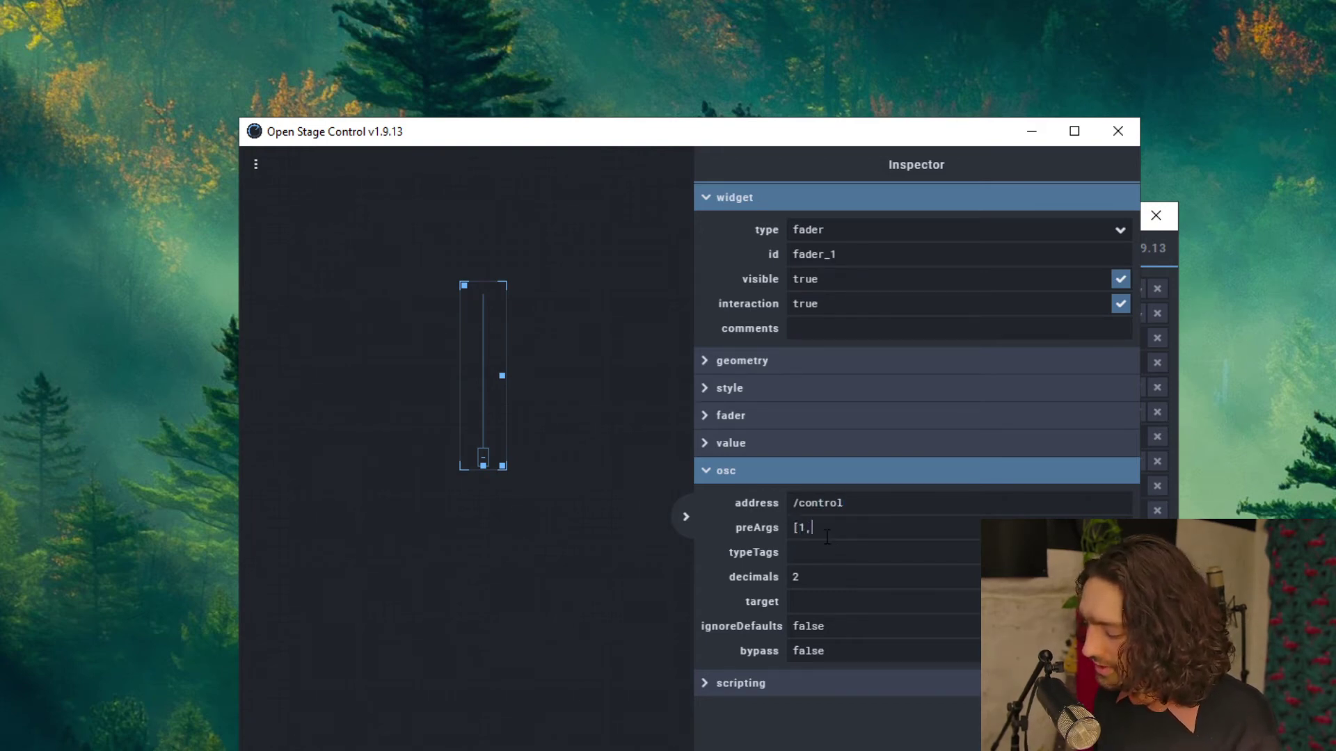
pyautogui.write('60')
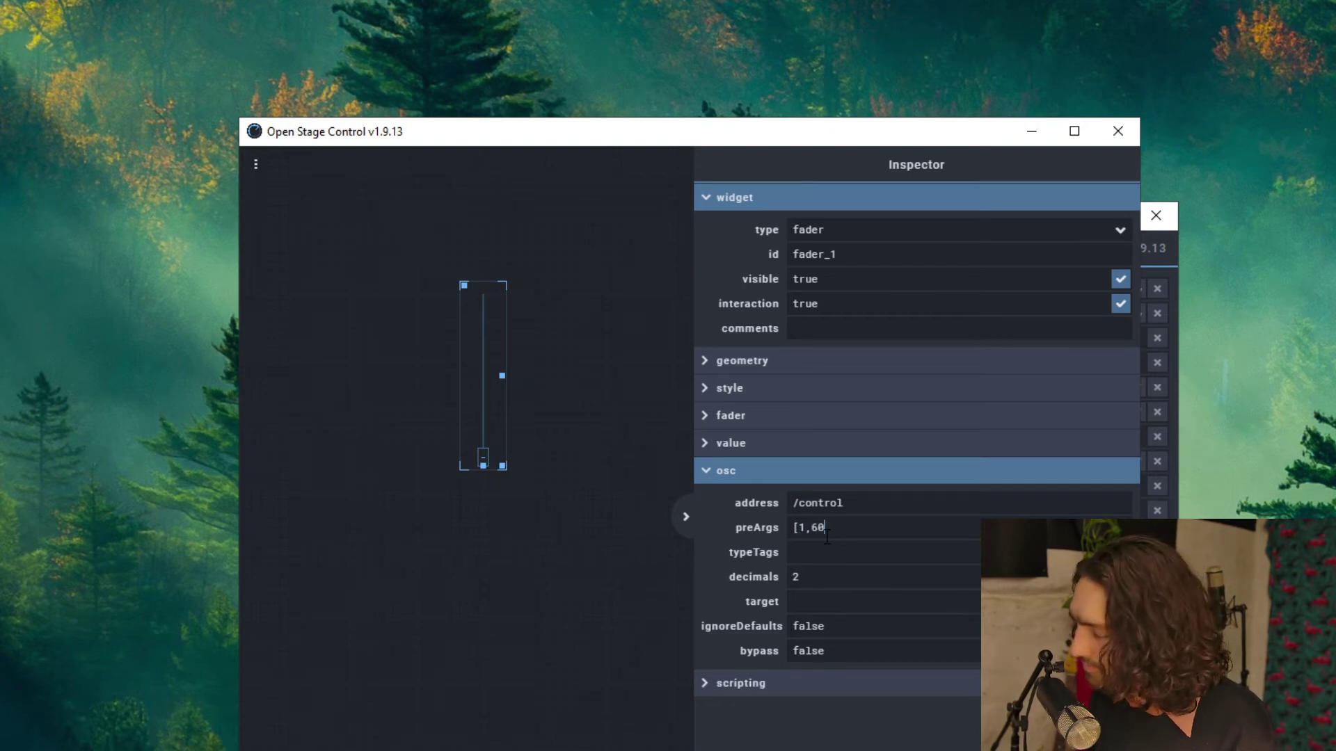
pyautogui.write(']')
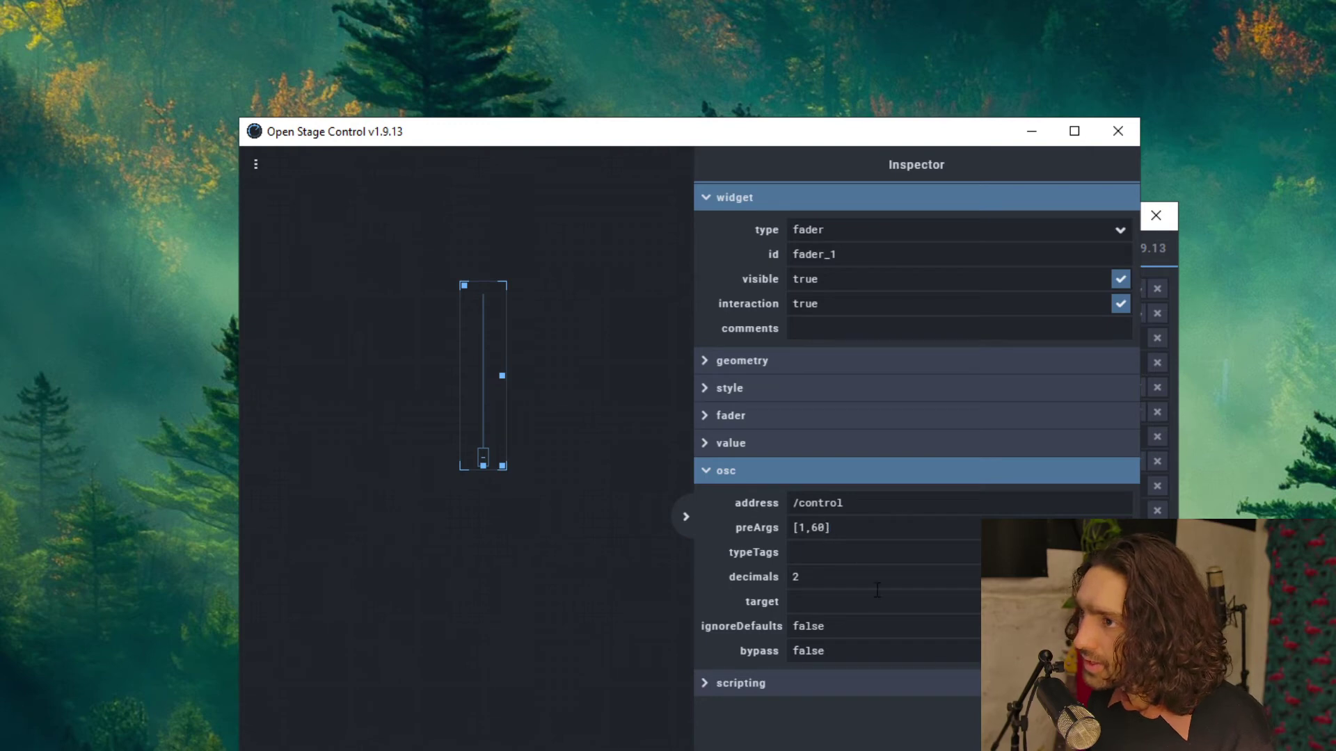
pyautogui.press('Return')
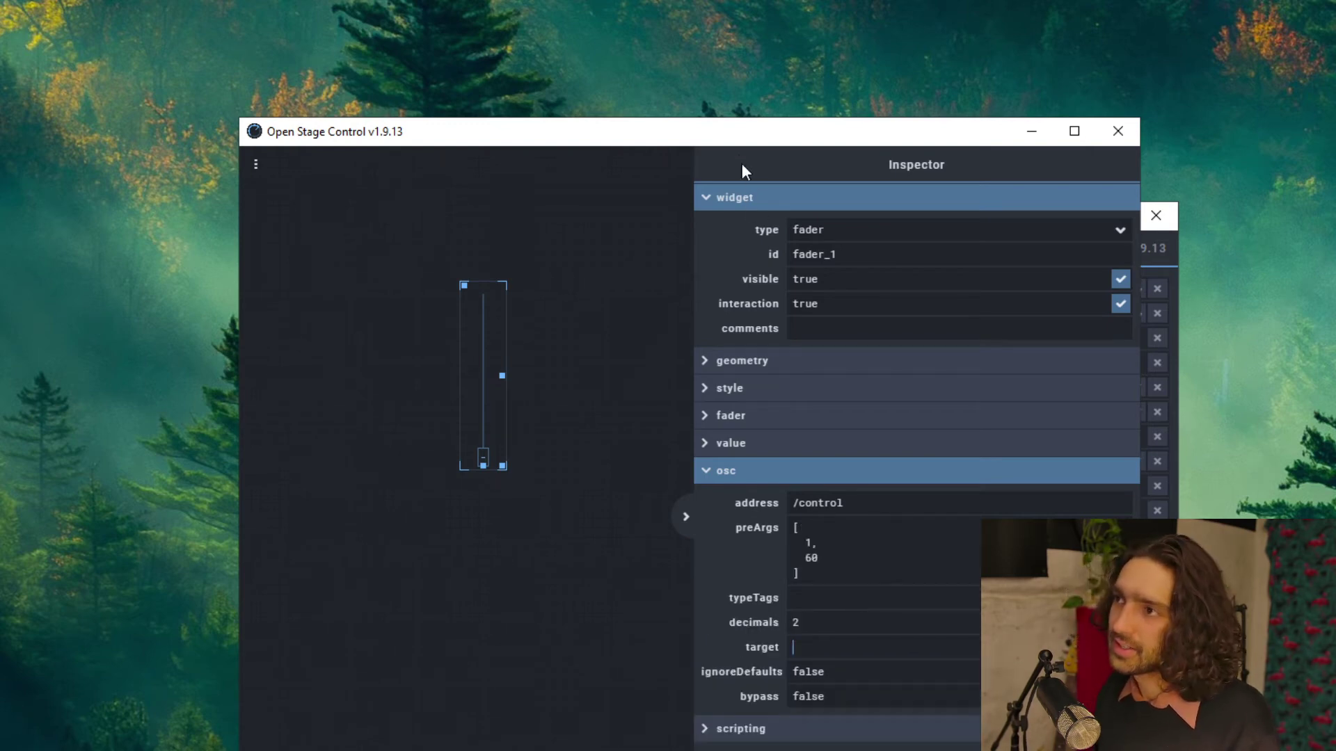
# - Move the launcher up-left and bring the session editor with fader_1 to the front
pyautogui.moveTo(745, 143); pyautogui.dragTo(1013, 248)
pyautogui.click(532, 216)
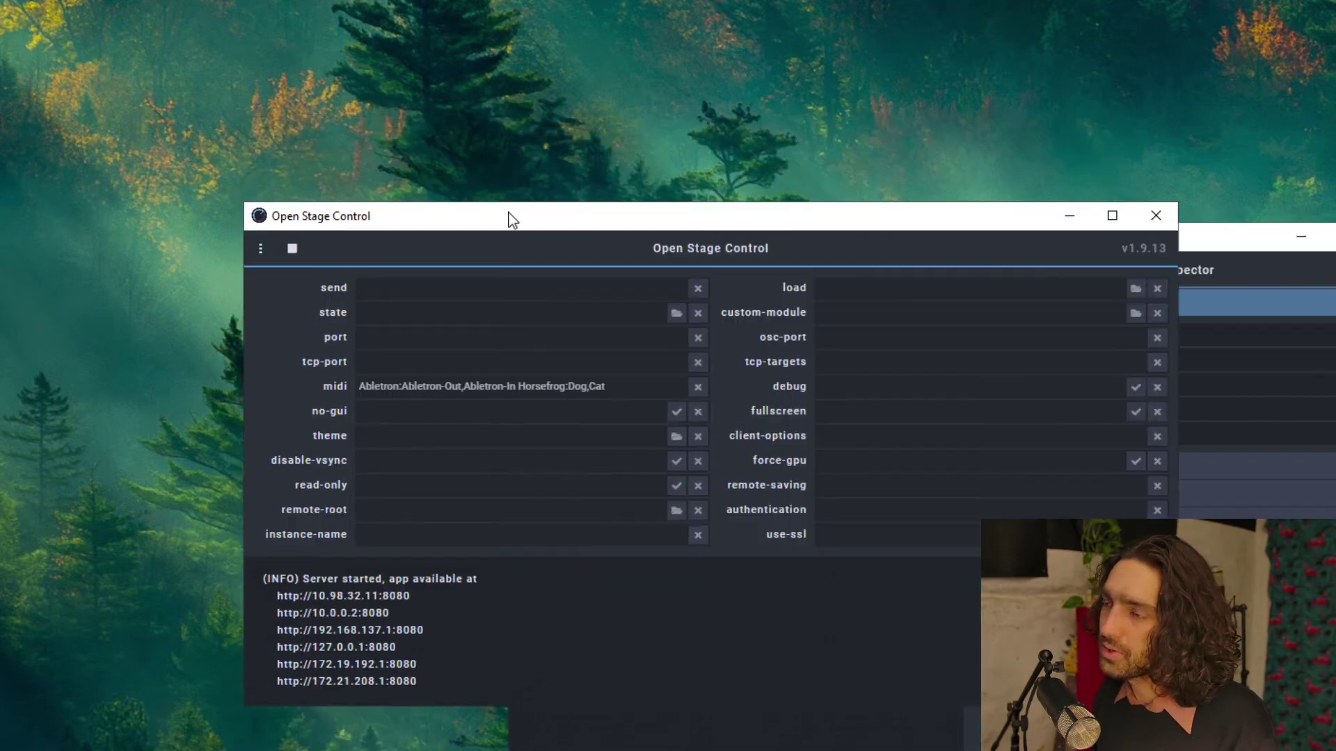
pyautogui.moveTo(513, 217); pyautogui.dragTo(449, 164)
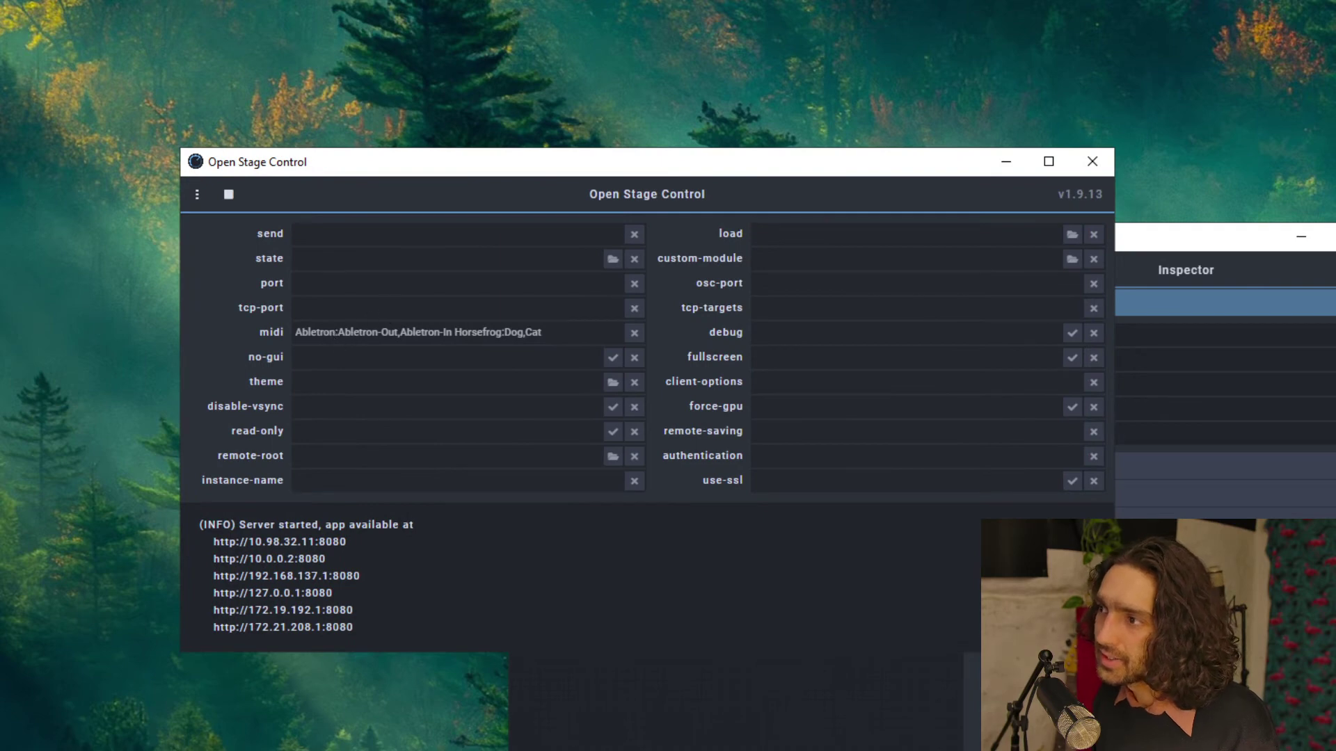
pyautogui.hotkey('alt', 'Tab')
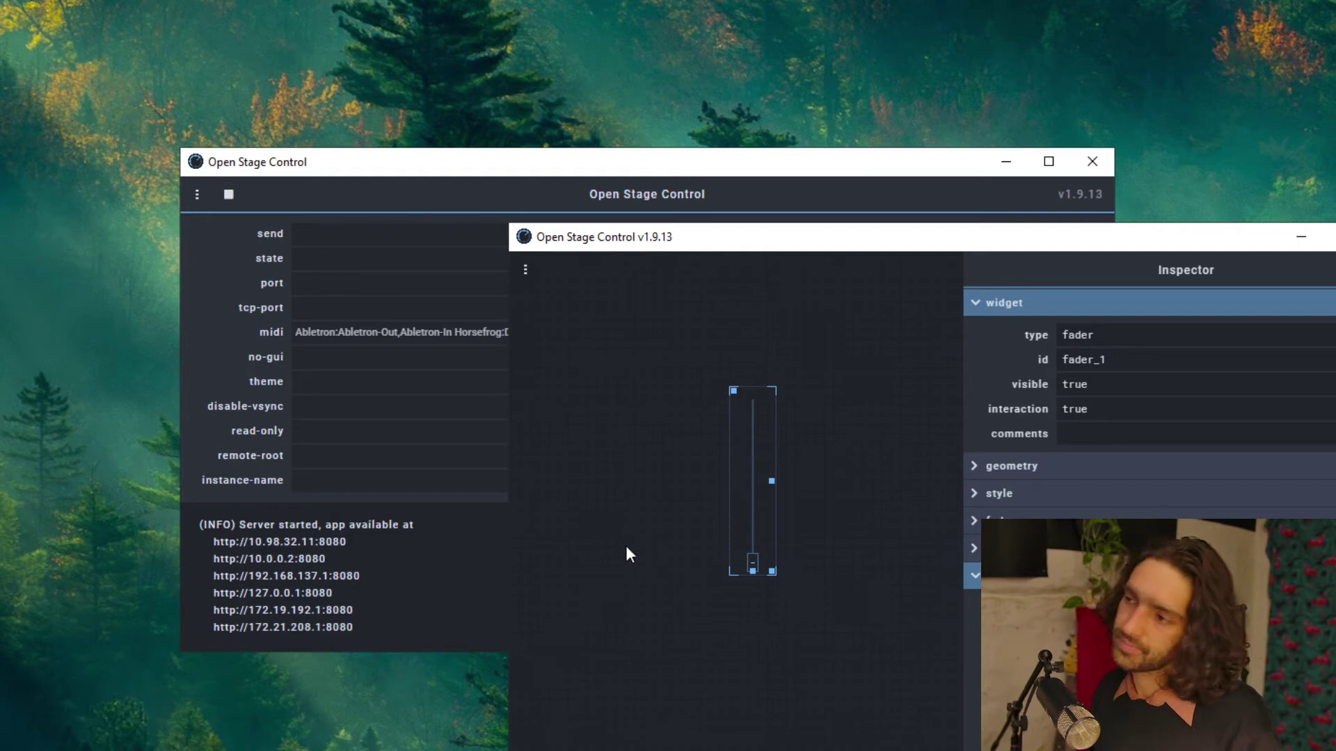
pyautogui.click(760, 633)
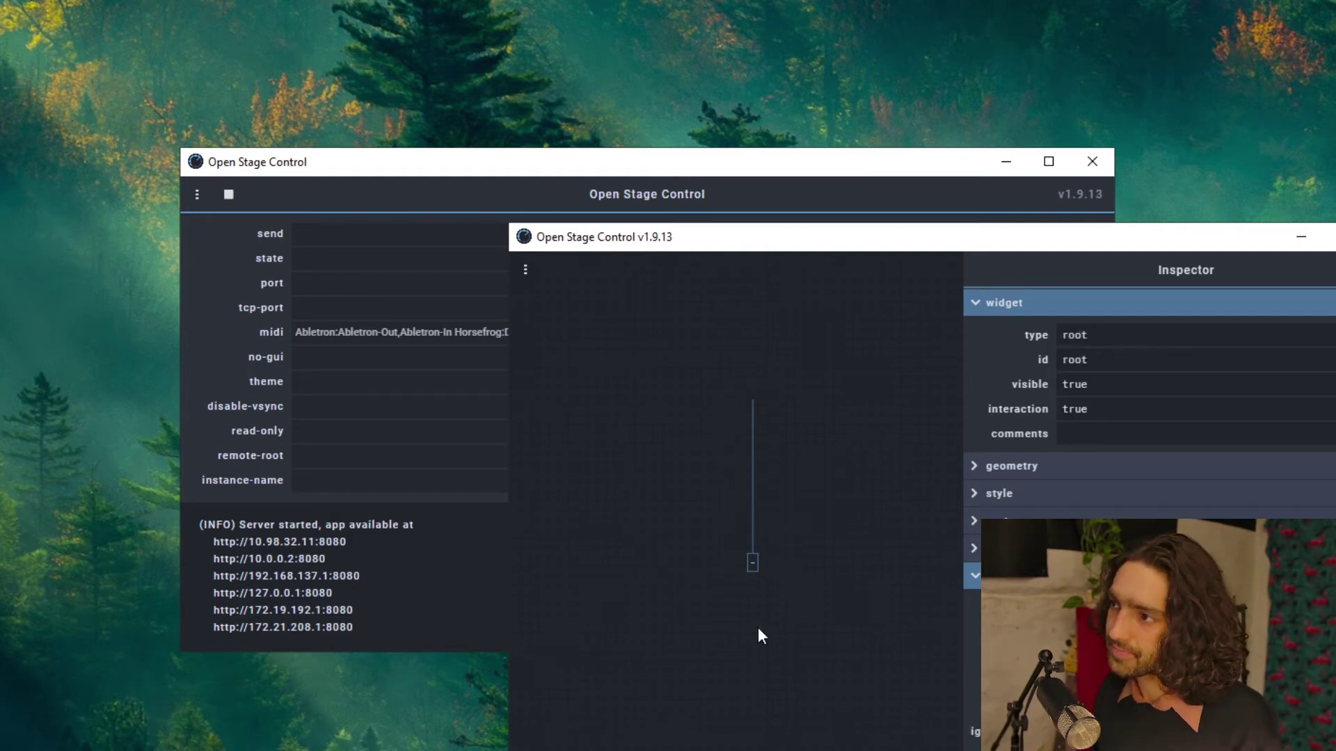
# - Select fader_1 and delete it, then move the editor window up-left
pyautogui.click(756, 527)
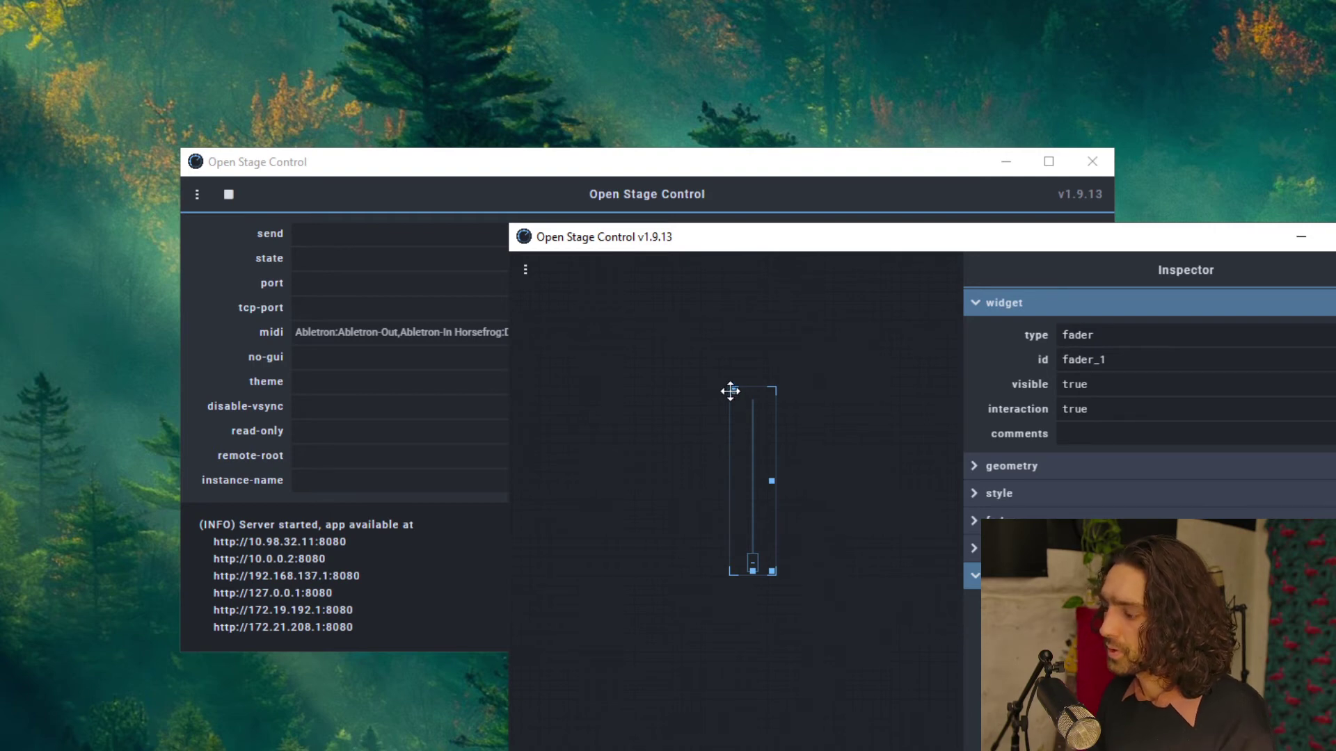
pyautogui.press('Delete')
pyautogui.moveTo(934, 240); pyautogui.dragTo(481, 19)
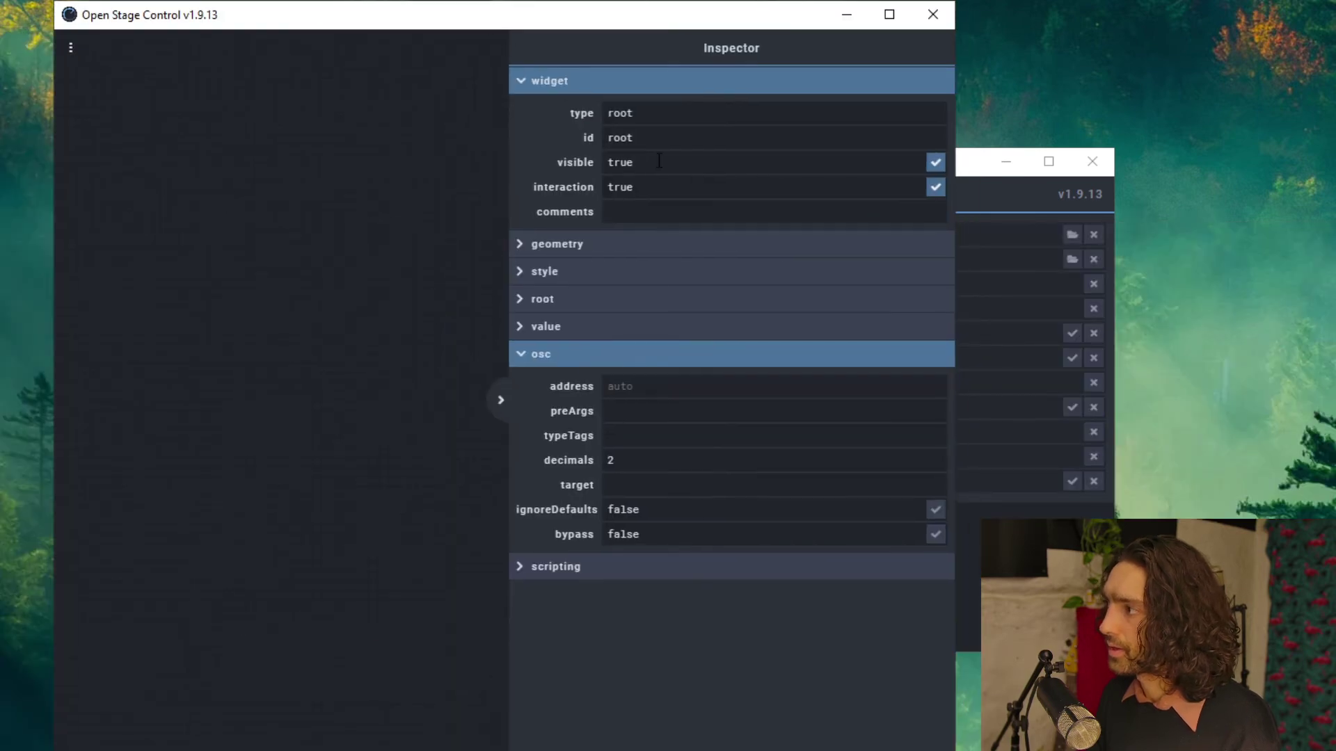
# - Add a new fader, fader_2, to the canvas
pyautogui.rightClick(187, 170)
pyautogui.moveTo(230, 186)
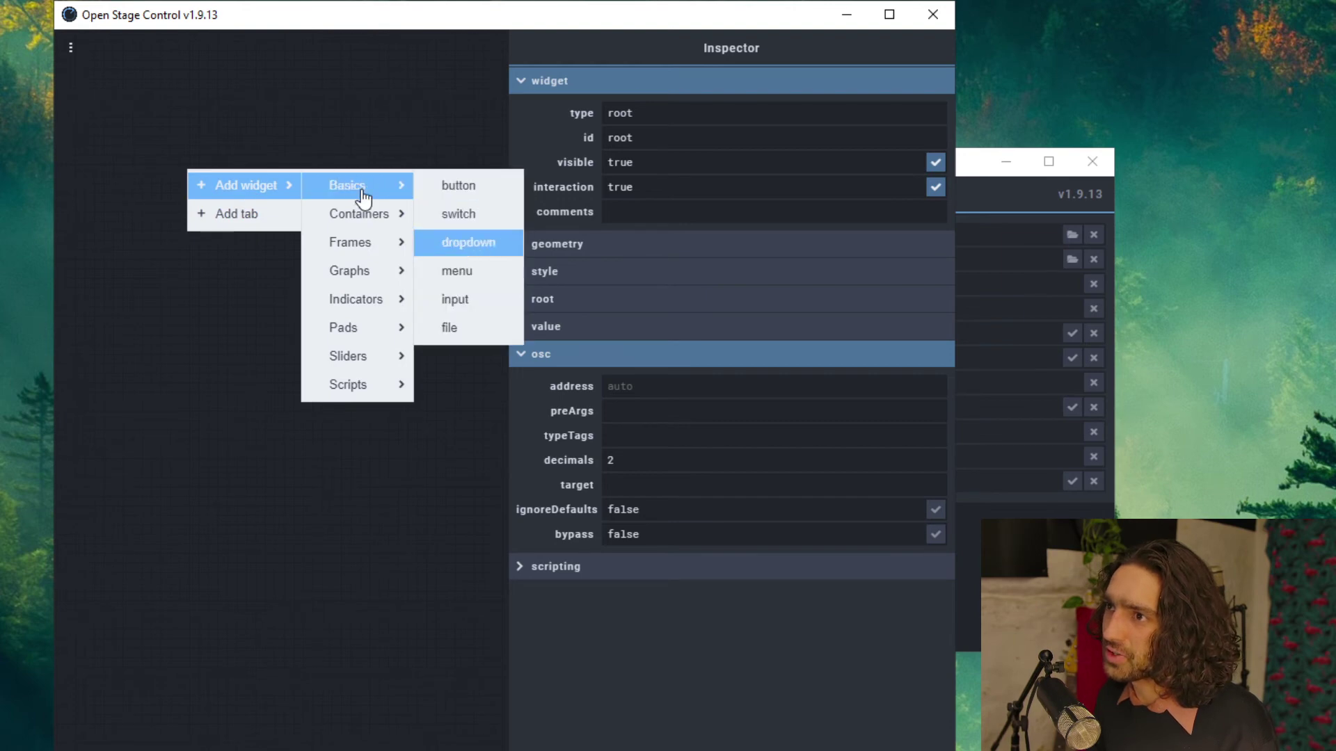
pyautogui.moveTo(382, 357)
pyautogui.click(460, 356)
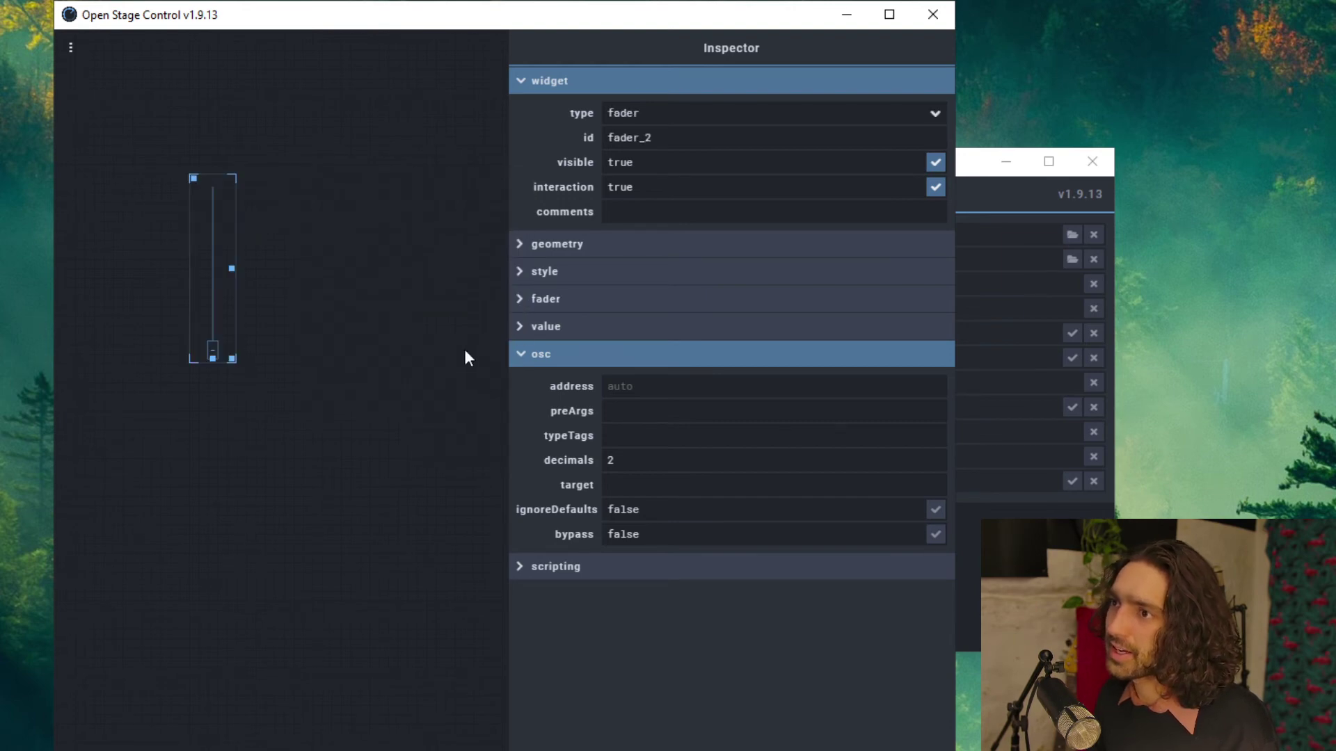
# - Set fader_2's range max to 127 and its OSC address to /control
pyautogui.click(566, 355)
pyautogui.click(571, 306)
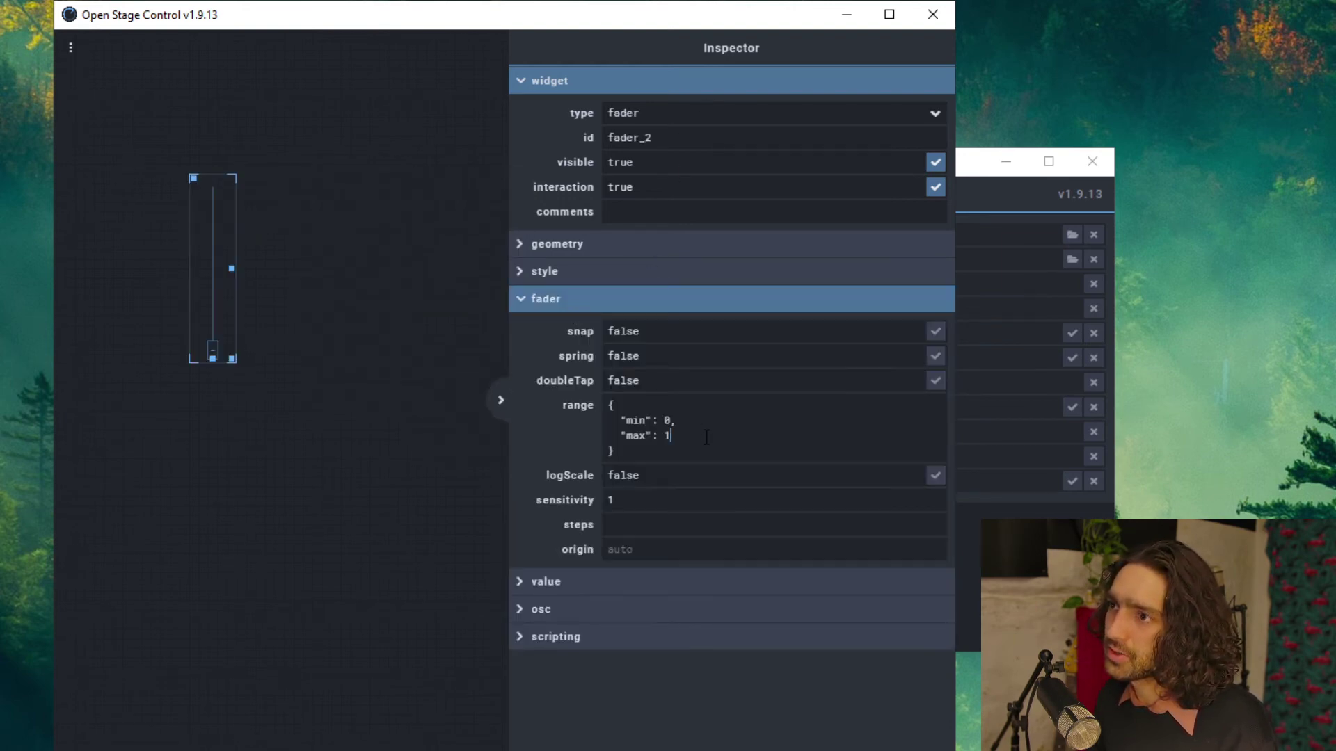
pyautogui.write('27')
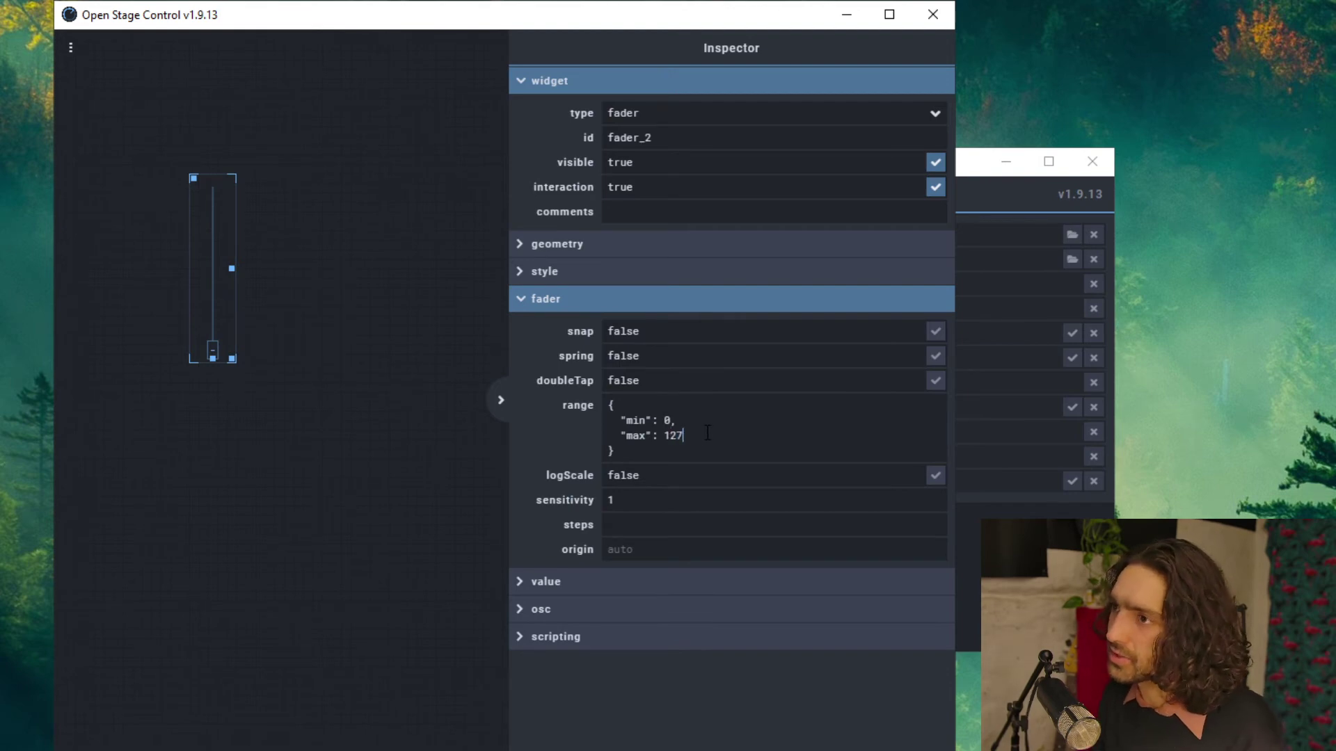
pyautogui.click(587, 584)
pyautogui.click(588, 585)
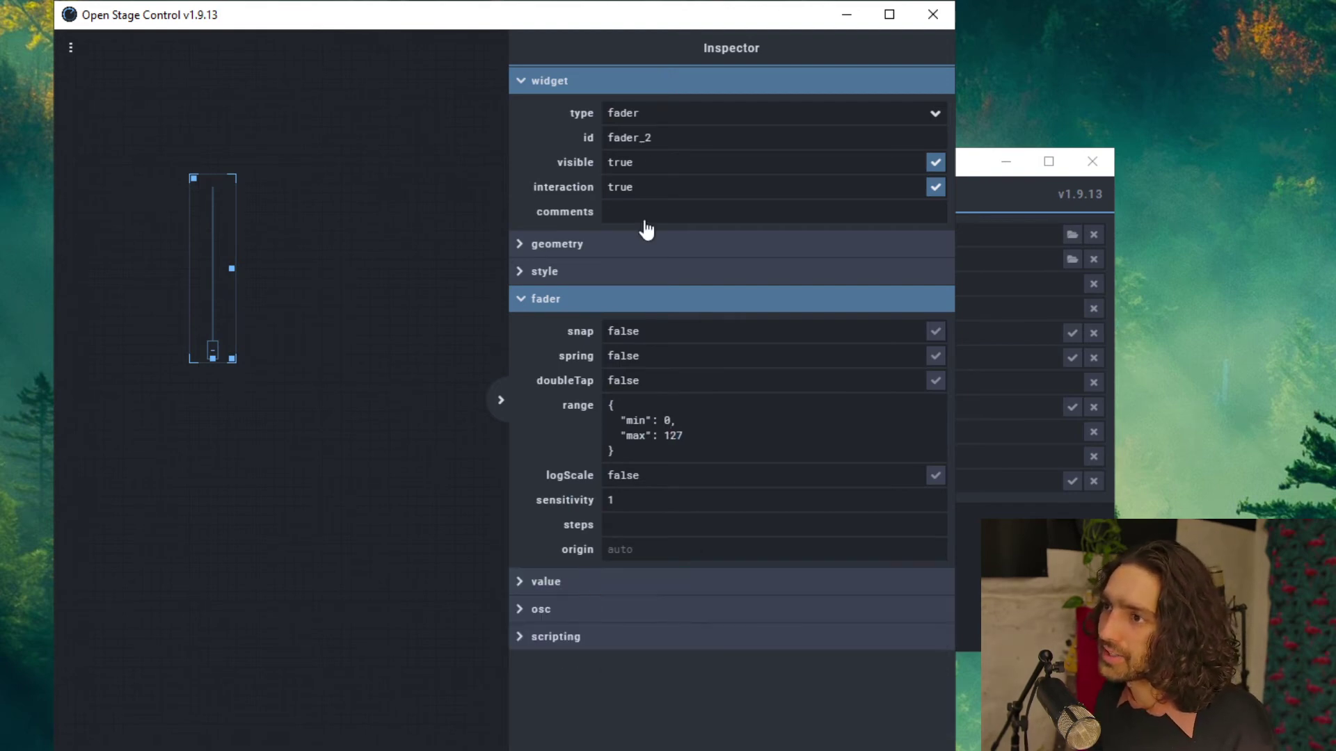
pyautogui.click(621, 309)
pyautogui.click(596, 354)
pyautogui.click(650, 384)
pyautogui.write('/control')
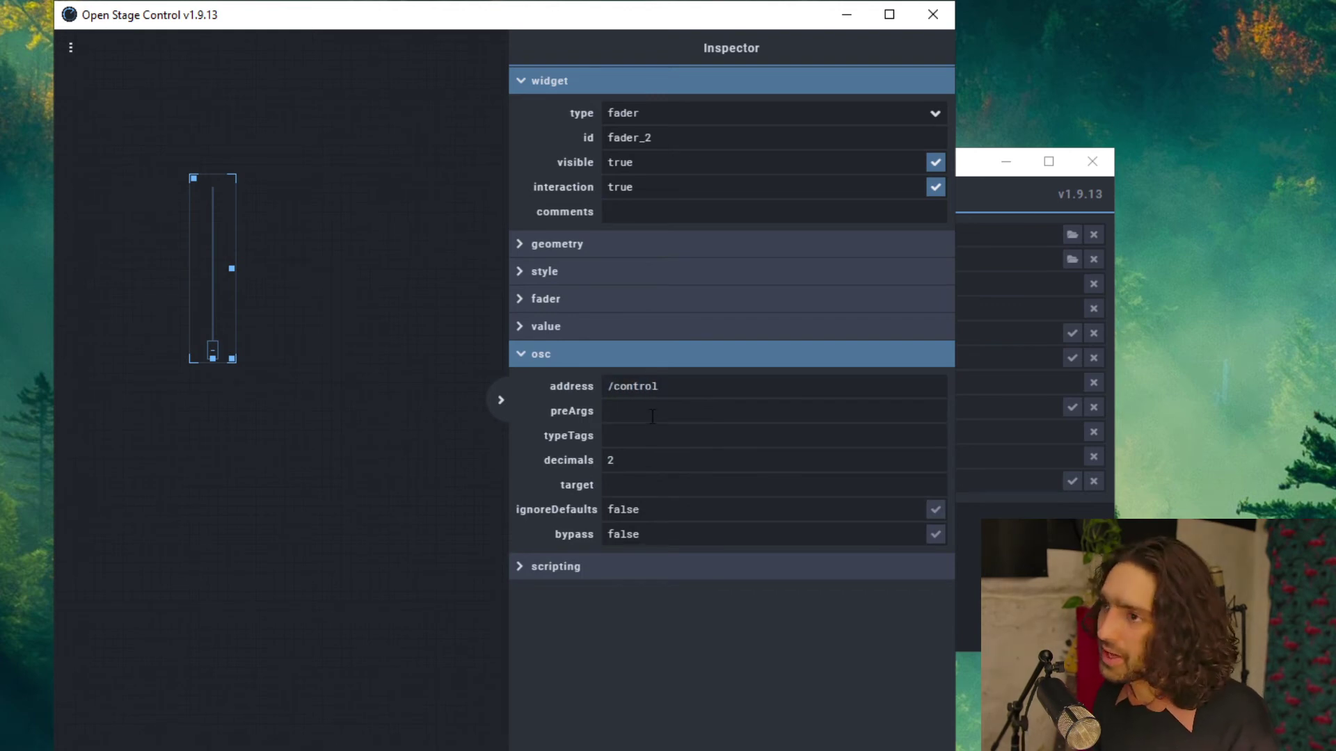
# - Give fader_2 preArgs [1,60] and target midi:Abletron, checking the device name in the launcher
pyautogui.click(658, 415)
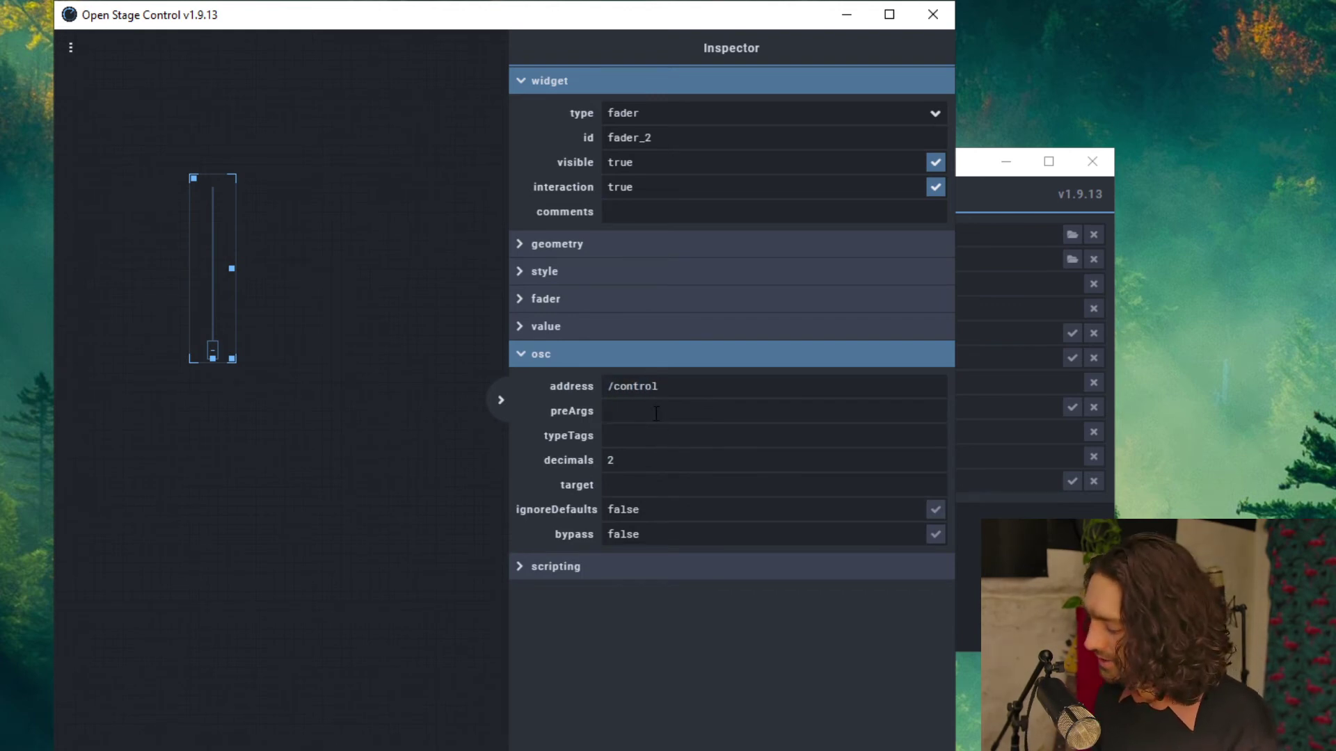
pyautogui.write('[1')
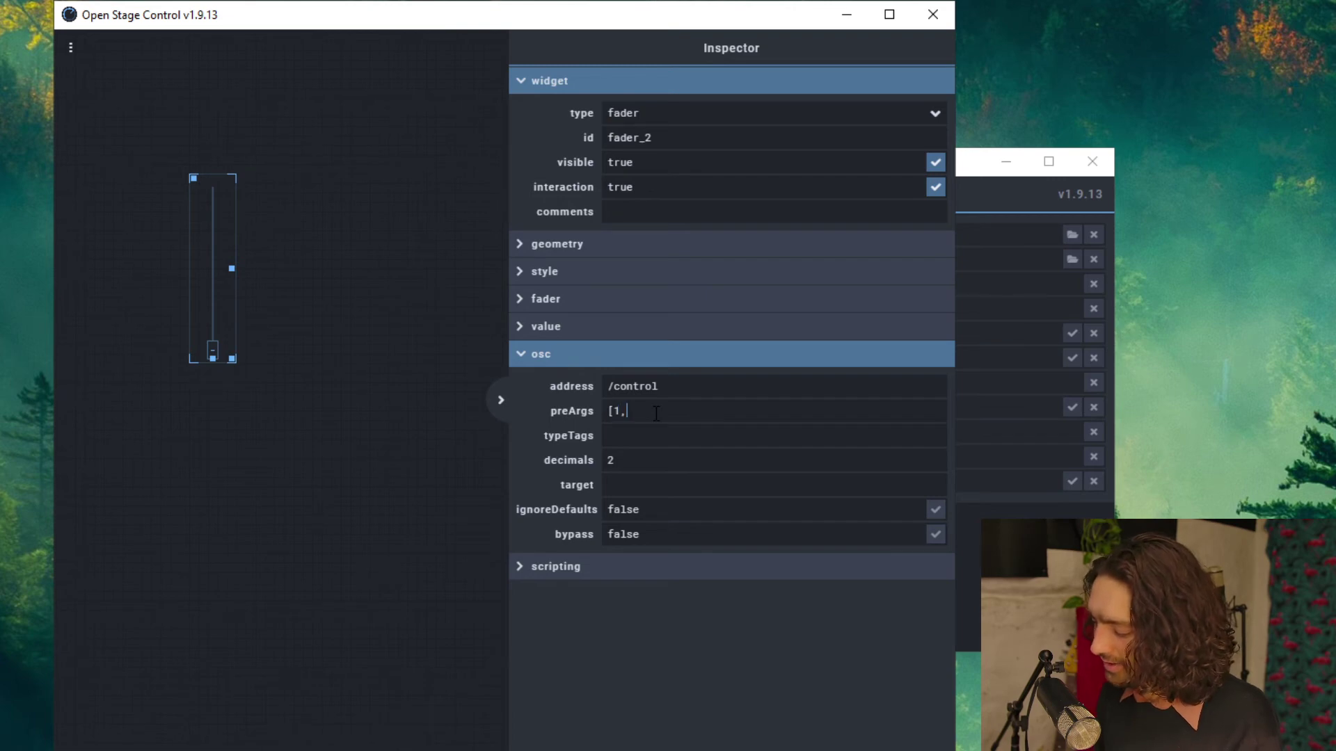
pyautogui.write(',60')
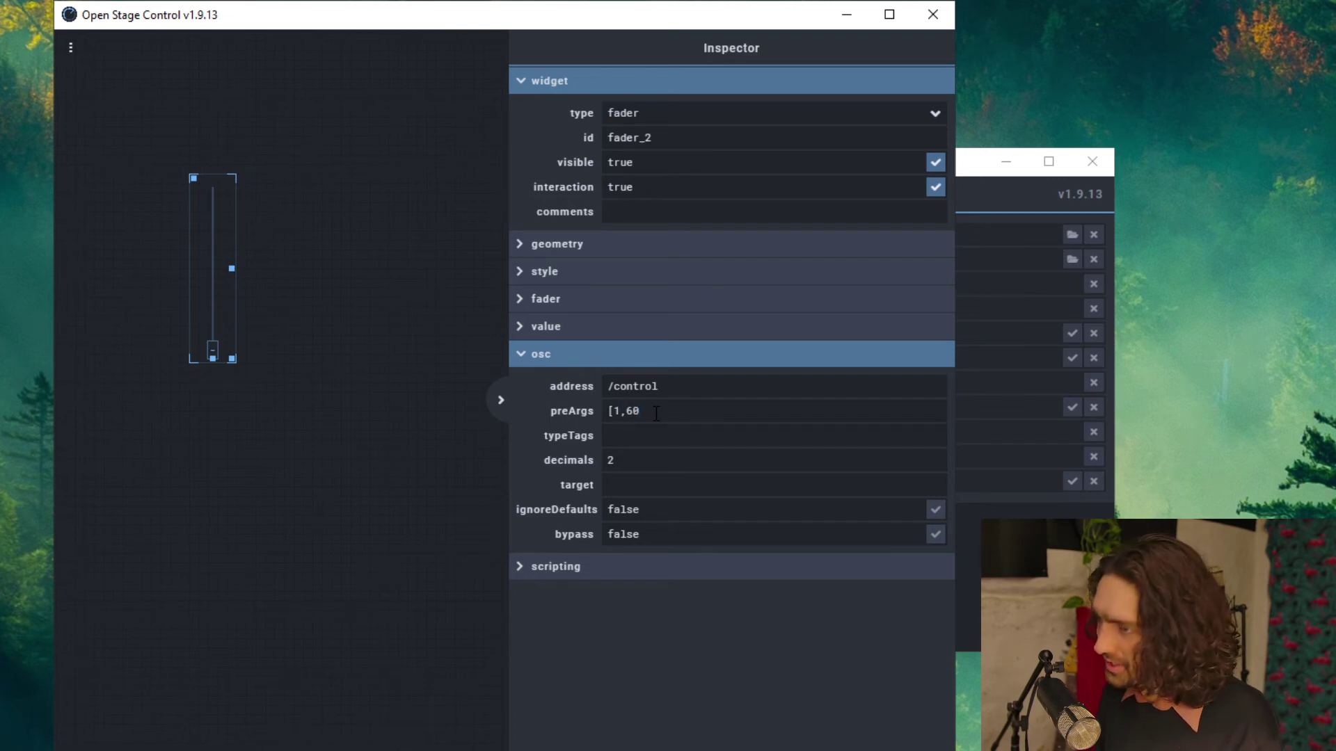
pyautogui.write(']')
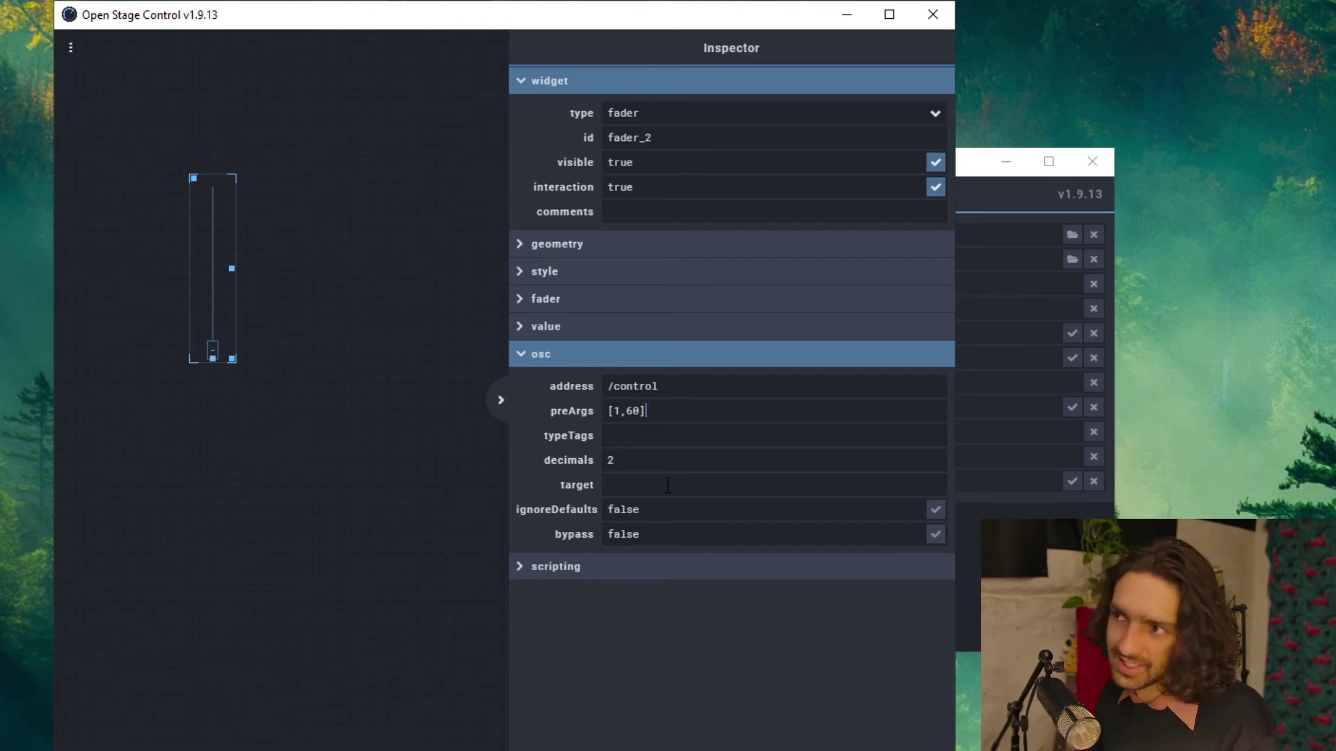
pyautogui.click(667, 486)
pyautogui.write('midi')
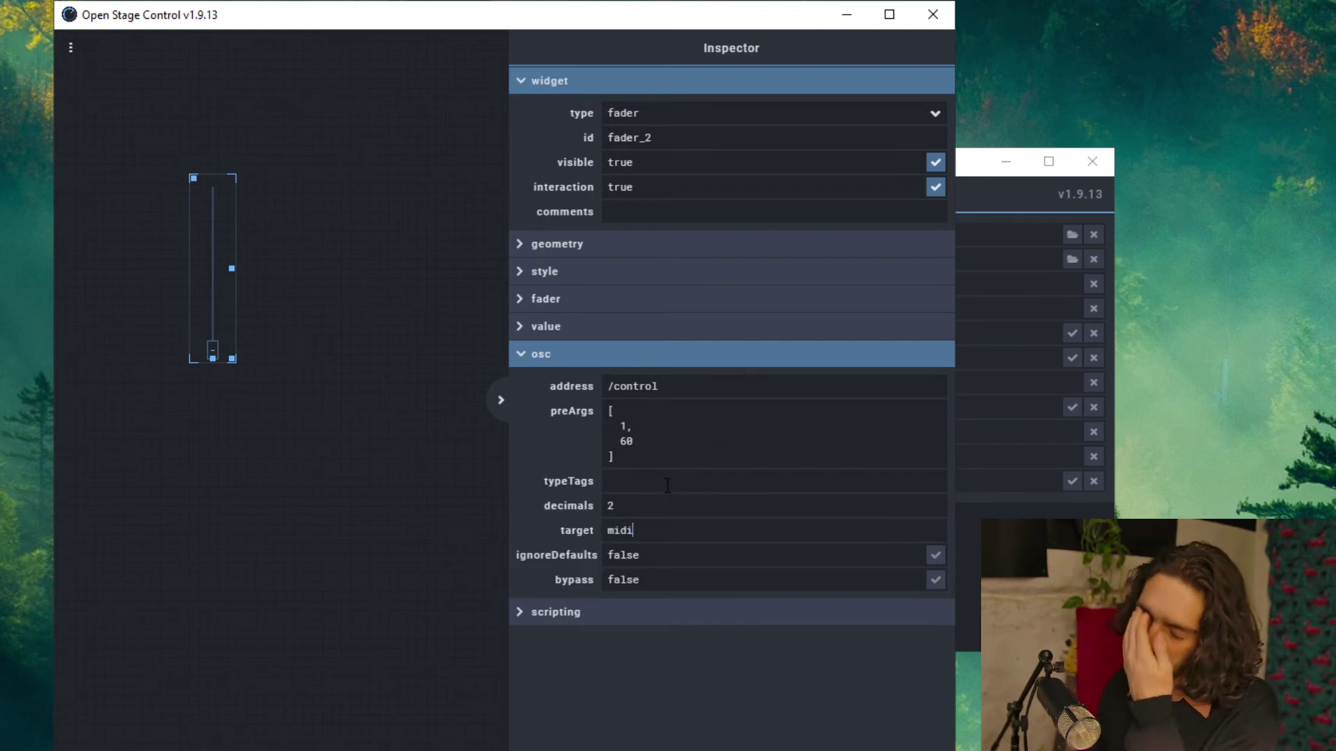
pyautogui.click(971, 167)
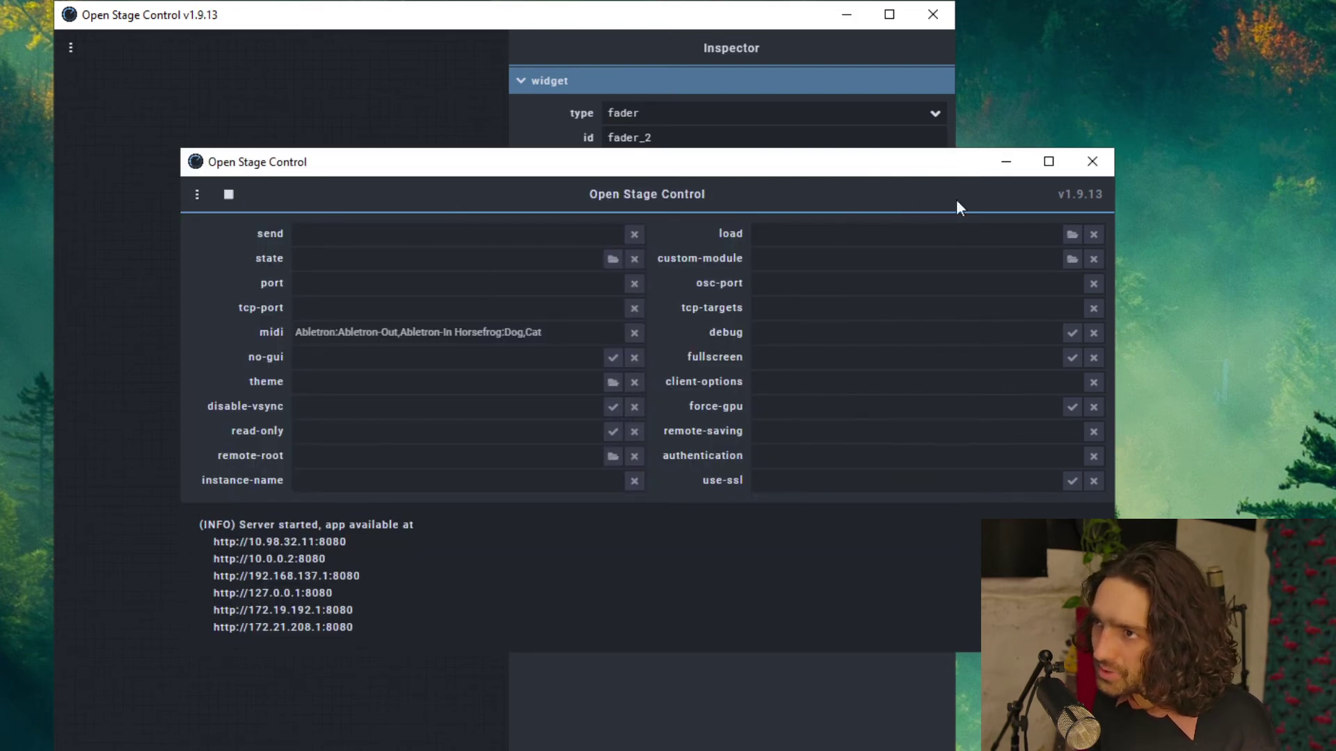
pyautogui.click(640, 7)
pyautogui.click(675, 536)
pyautogui.write(':')
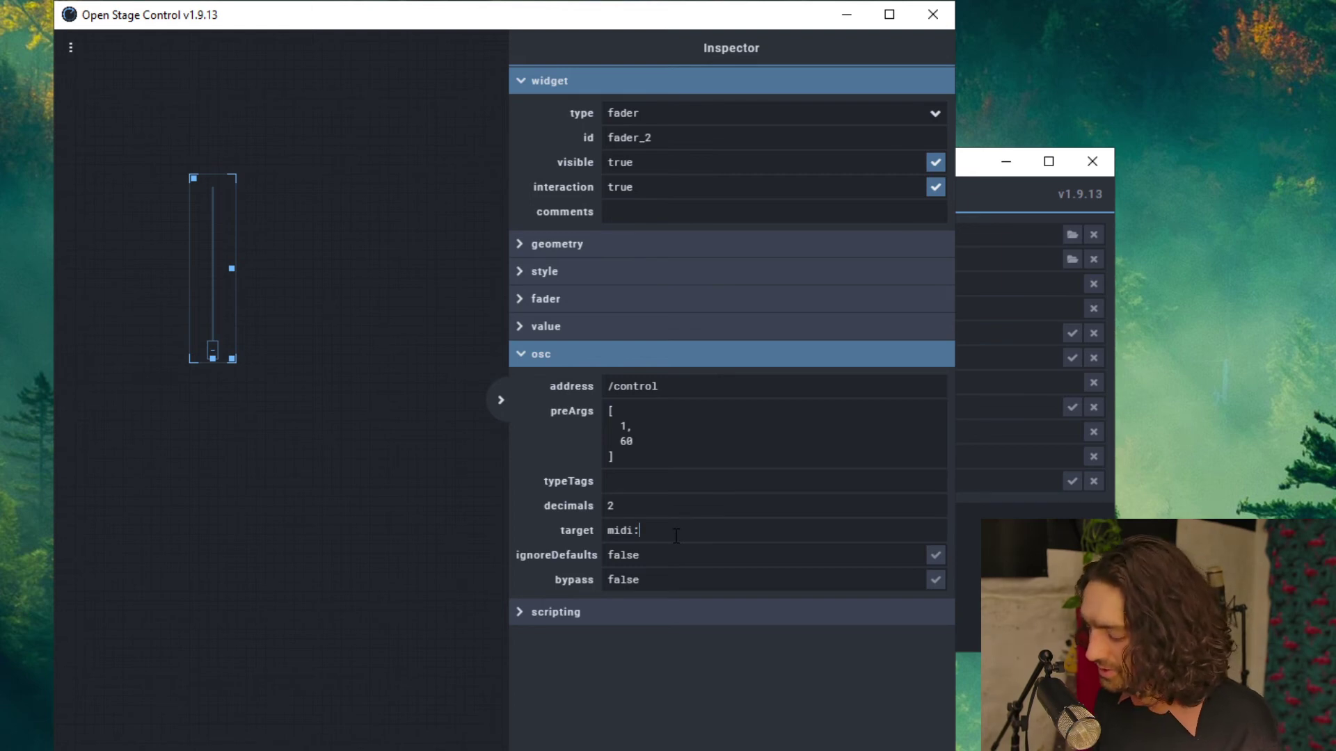
pyautogui.write('Abletron')
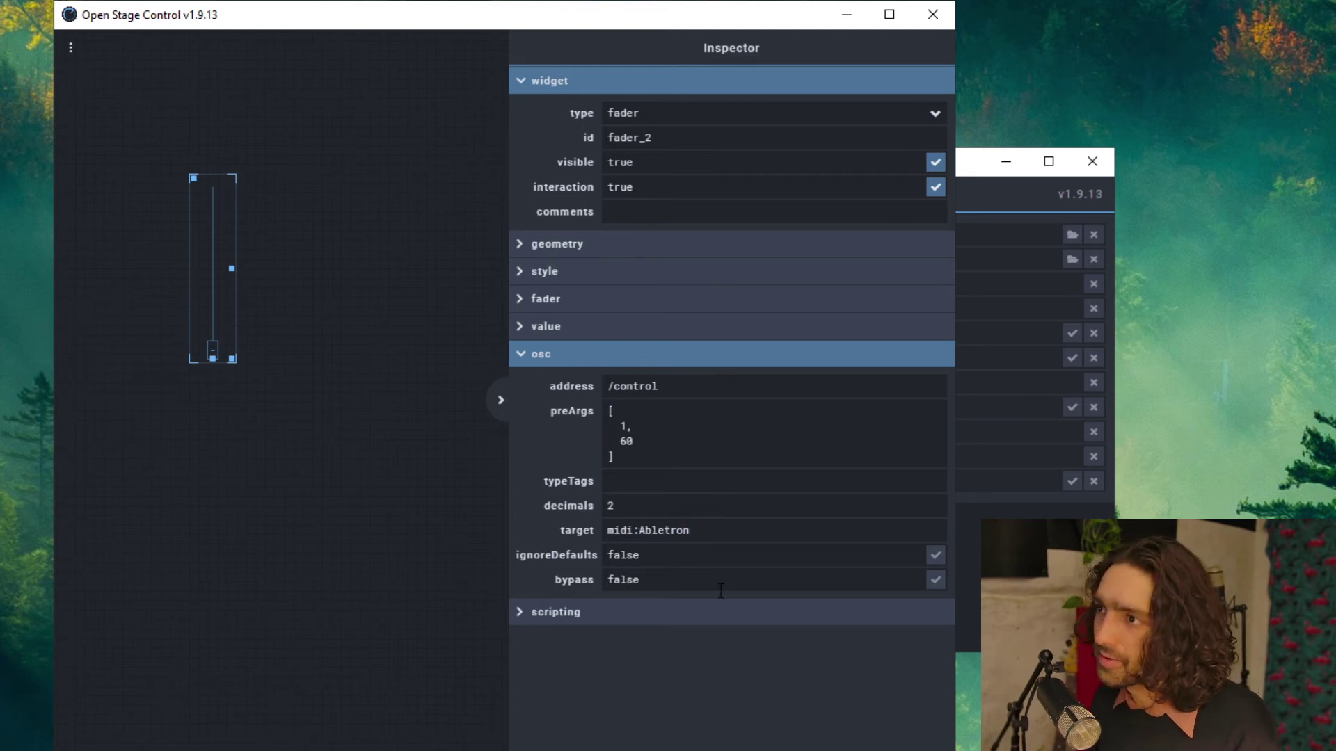
pyautogui.press('Return')
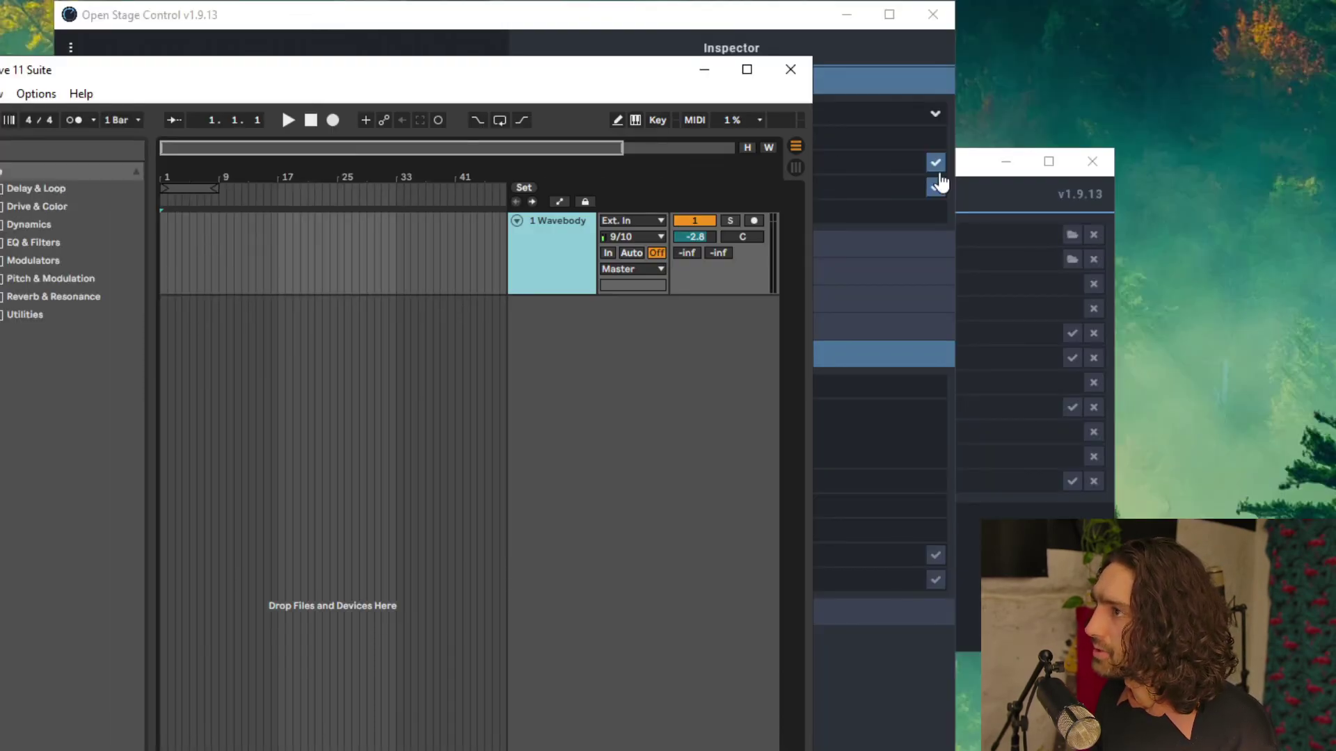
# - Place the Ableton Live window on the left and the Open Stage Control fader editor on the right
pyautogui.moveTo(470, 78); pyautogui.dragTo(254, 16)
pyautogui.moveTo(665, 23); pyautogui.dragTo(1173, 35)
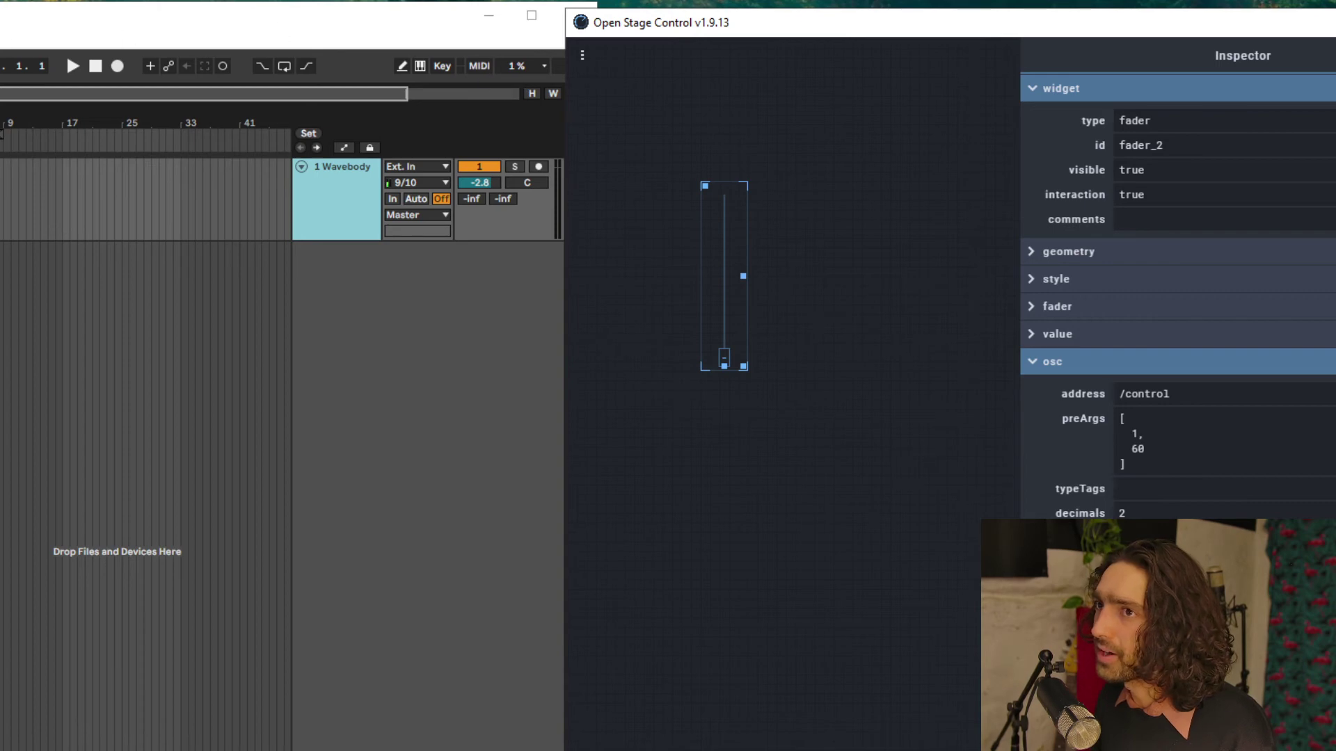
pyautogui.click(2, 33)
pyautogui.click(431, 18)
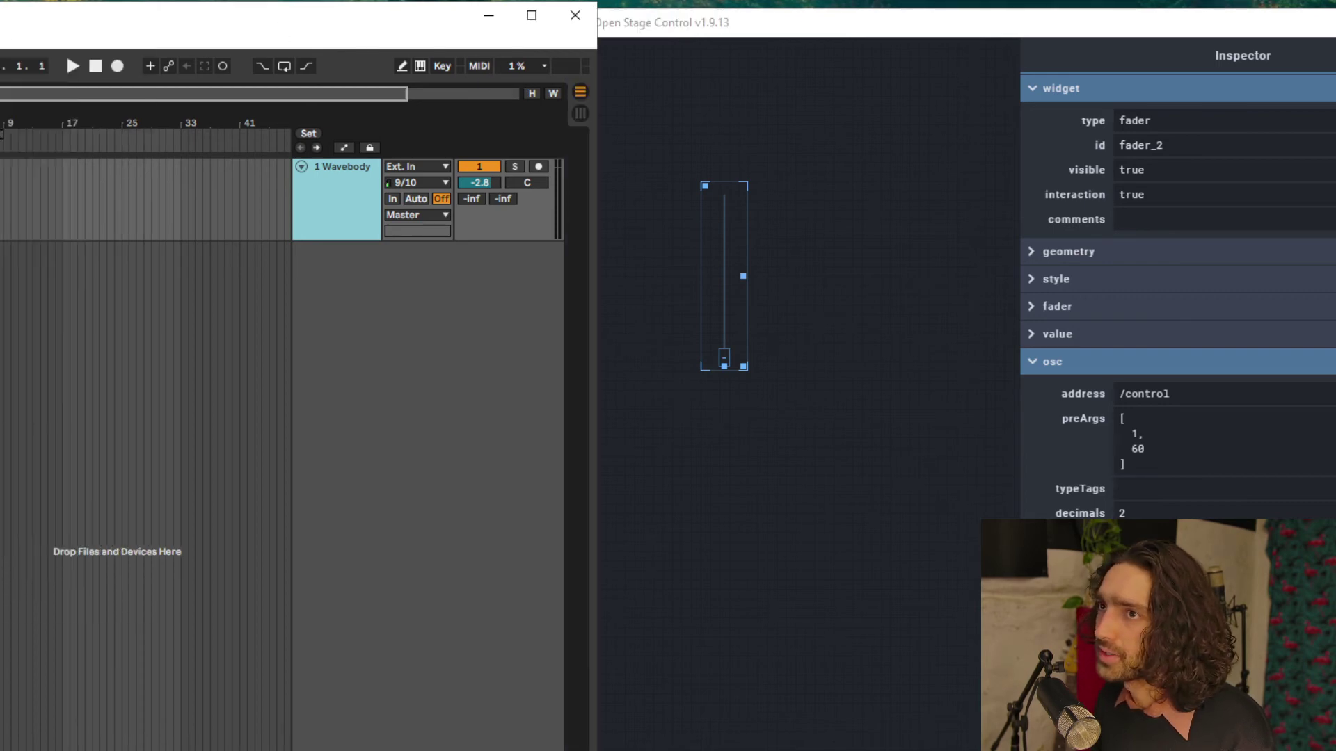
# - Open Live's Link/Tempo/MIDI preferences and move the window fully into view
pyautogui.moveTo(432, 18); pyautogui.dragTo(431, 80)
pyautogui.click(3, 96)
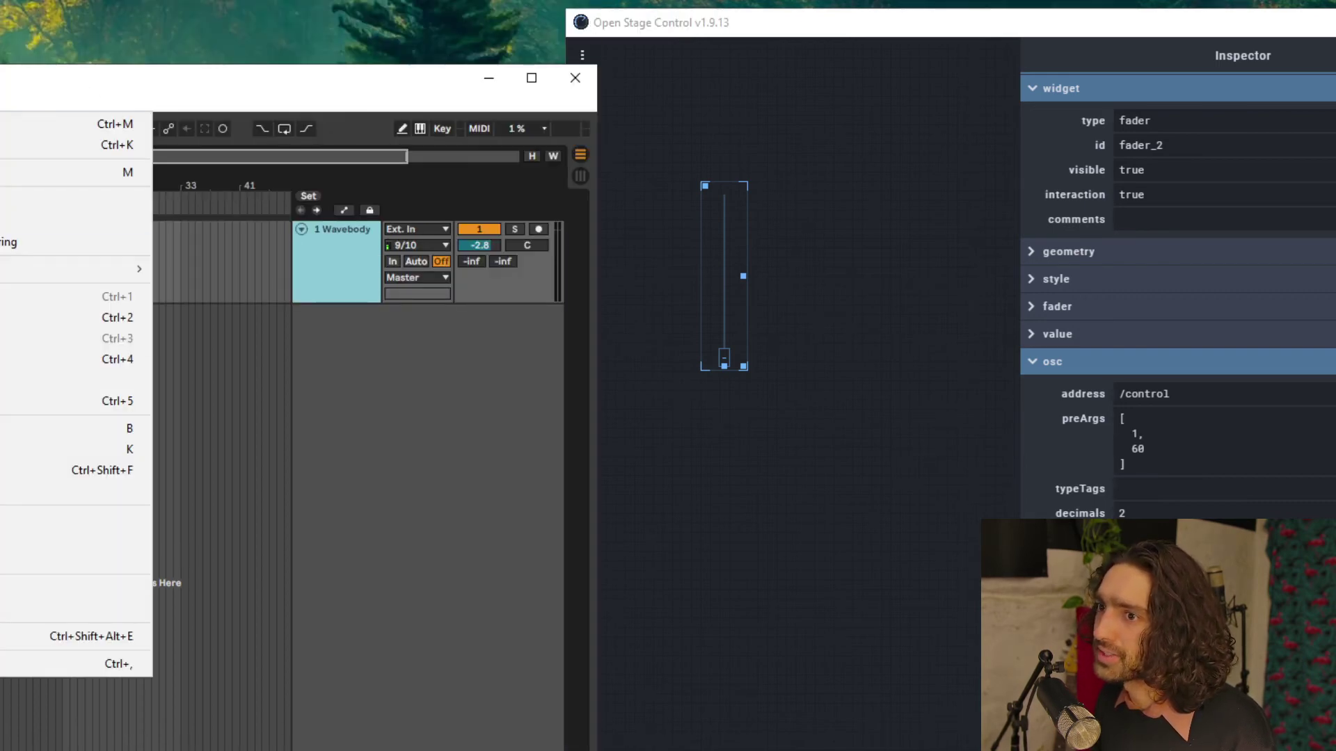
pyautogui.click(3, 665)
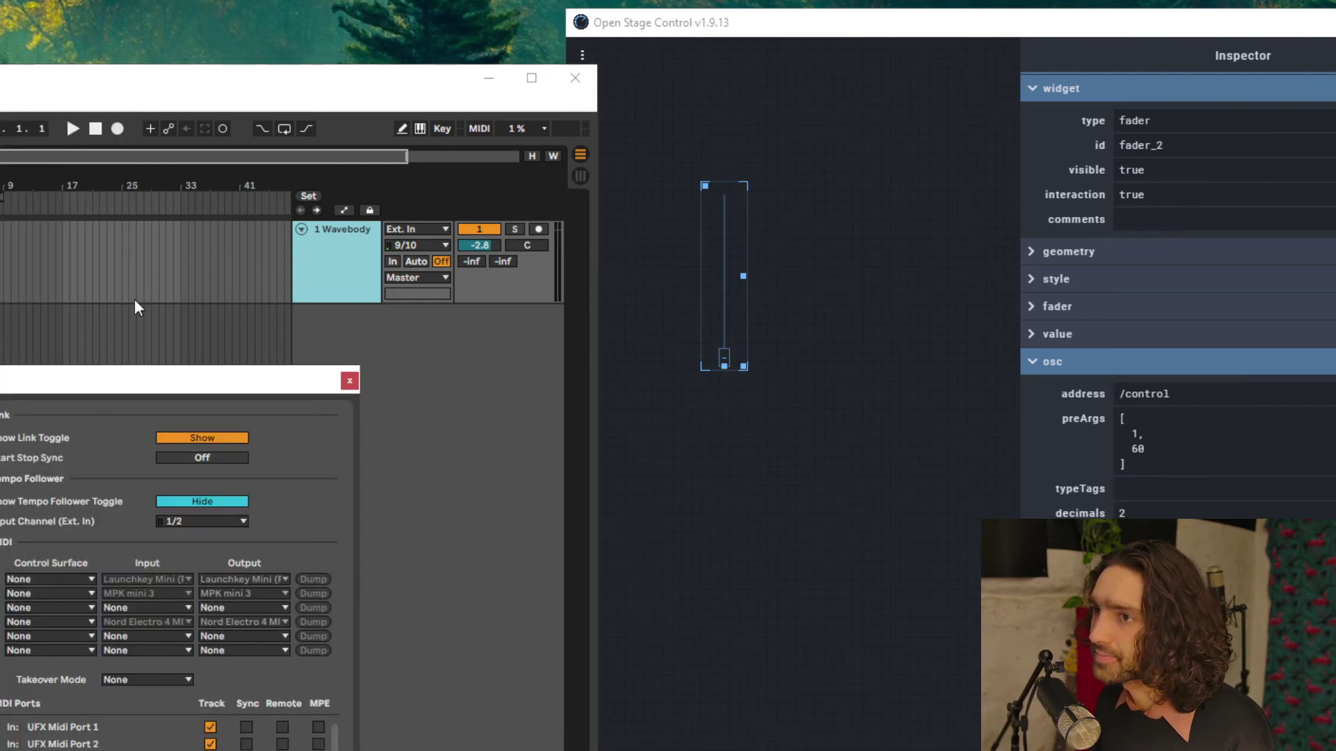
pyautogui.moveTo(206, 89); pyautogui.dragTo(192, 27)
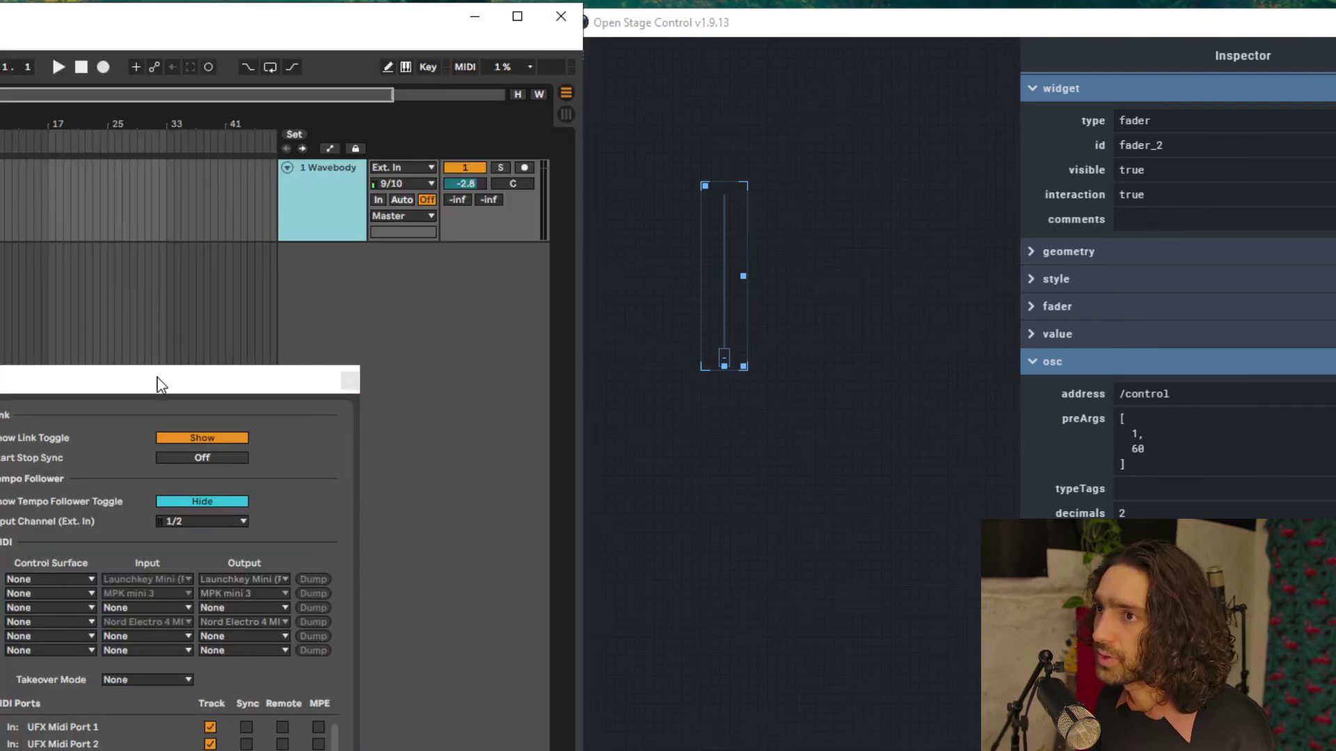
pyautogui.moveTo(161, 379); pyautogui.dragTo(560, 164)
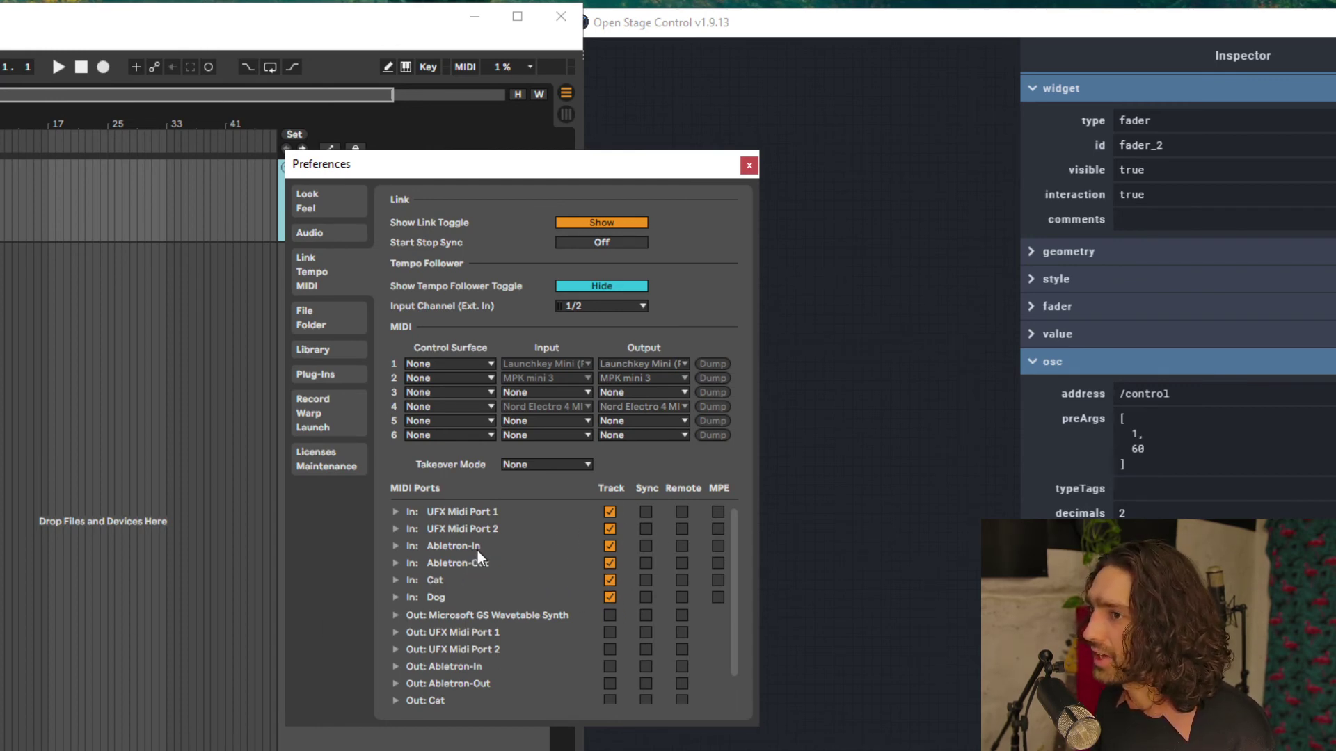
# - Set the loopMIDI port switches so Abletron-In, Cat, Abletron-Out and Dog have Track and Remote enabled
pyautogui.click(610, 563)
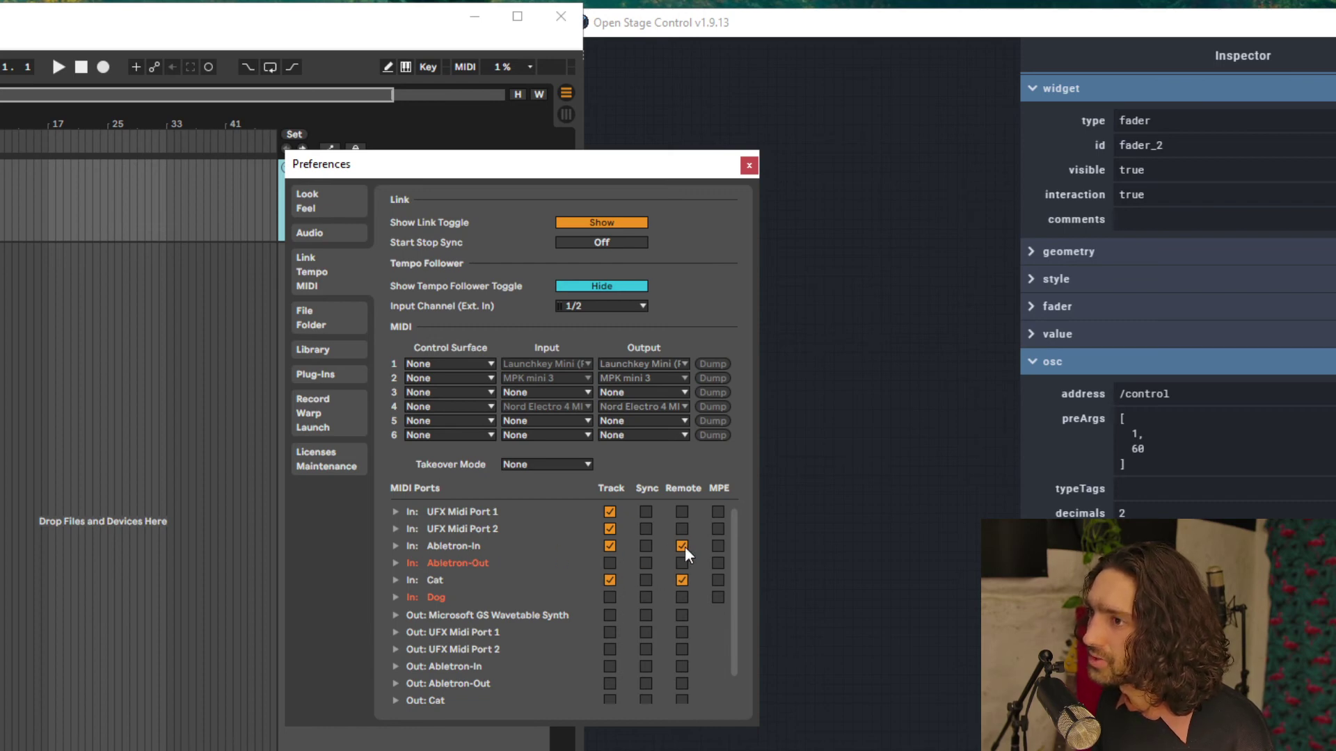
pyautogui.scroll(-1, 576, 612)
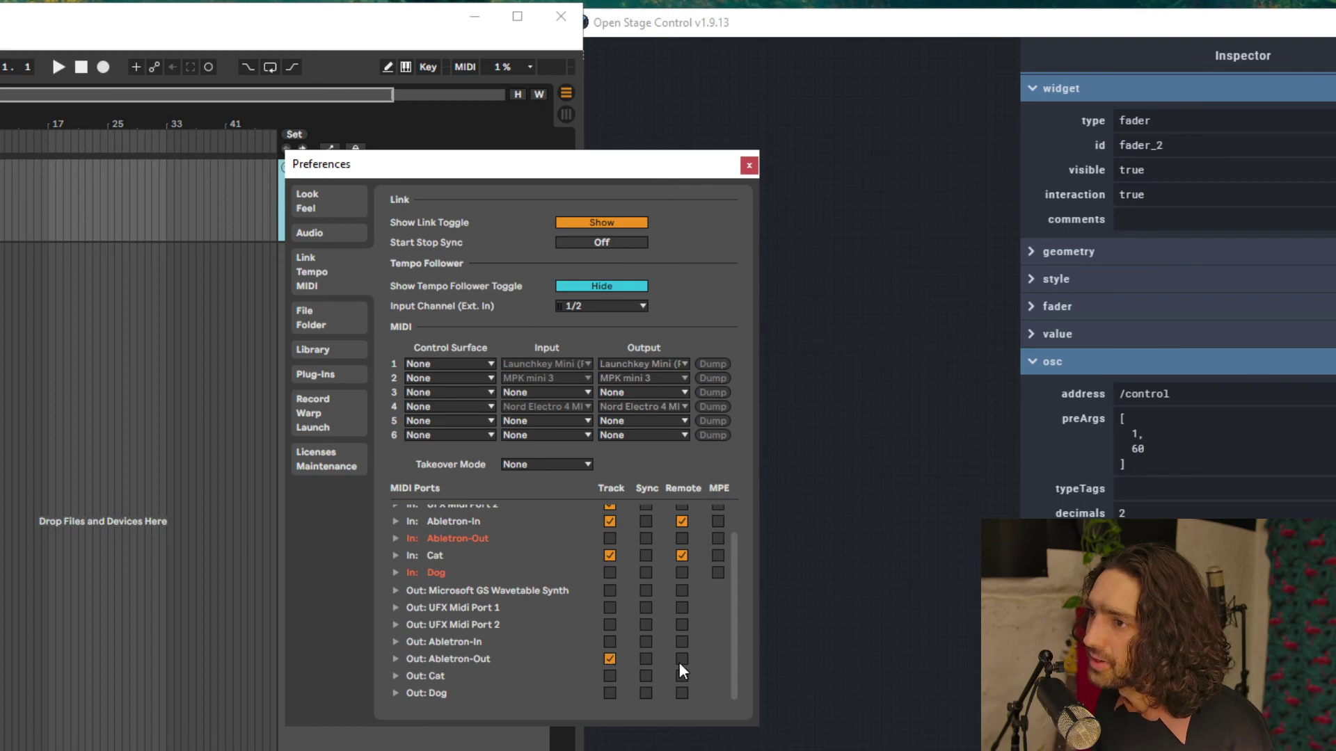
pyautogui.click(683, 694)
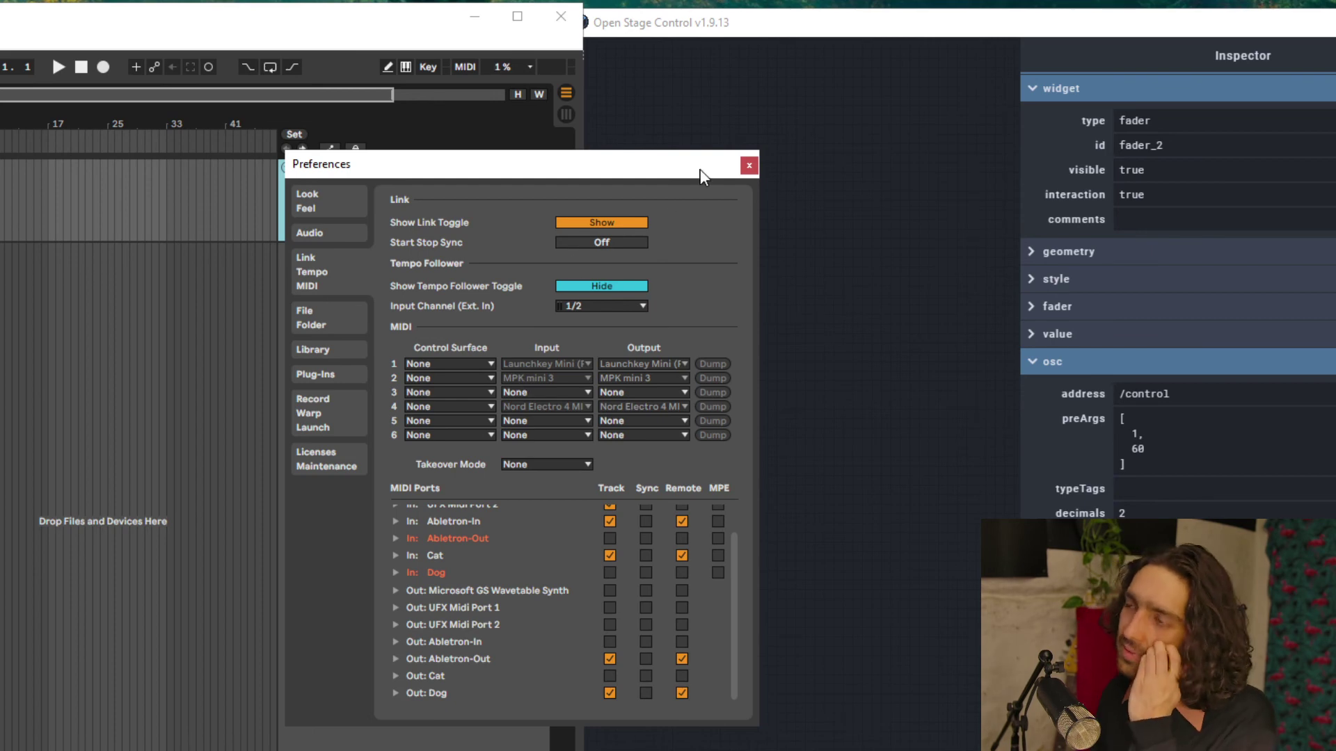
# - Close Preferences and MIDI-map the Wavebody track volume to the Open Stage Control fader
pyautogui.click(748, 167)
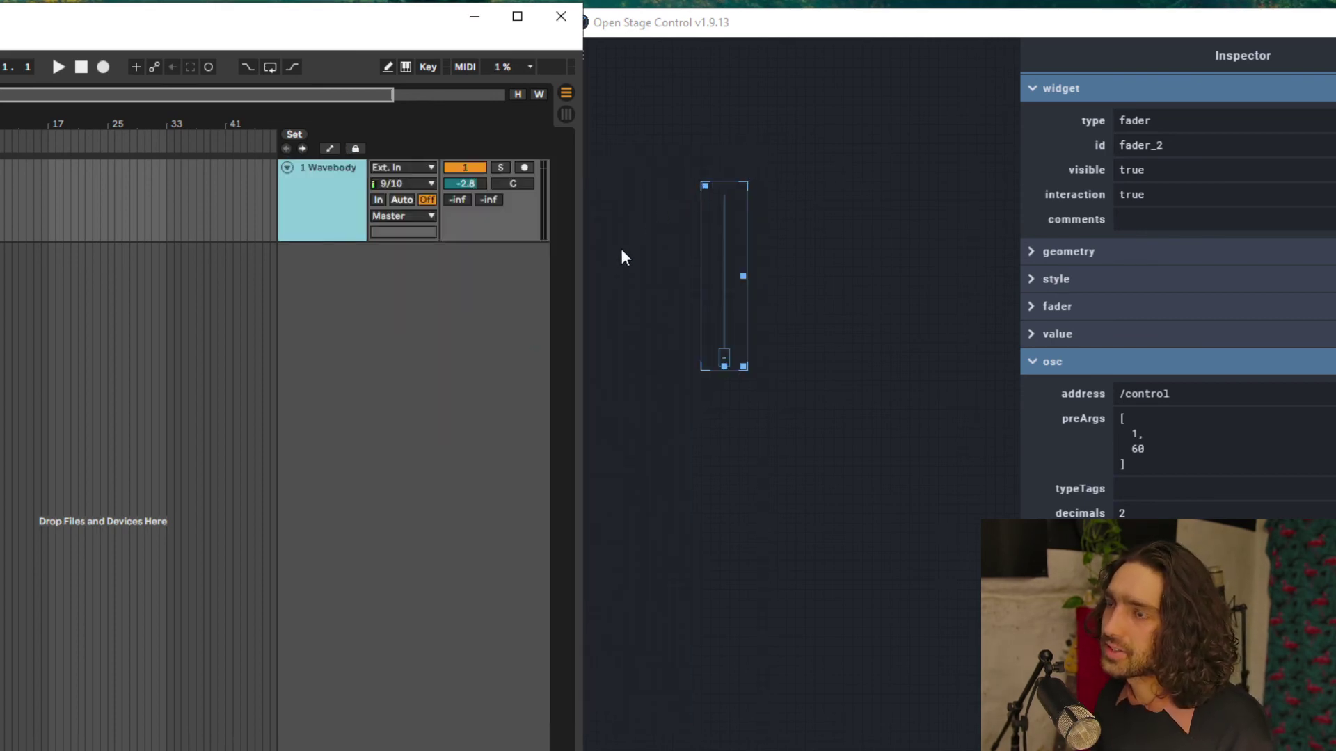
pyautogui.click(480, 183)
pyautogui.click(464, 66)
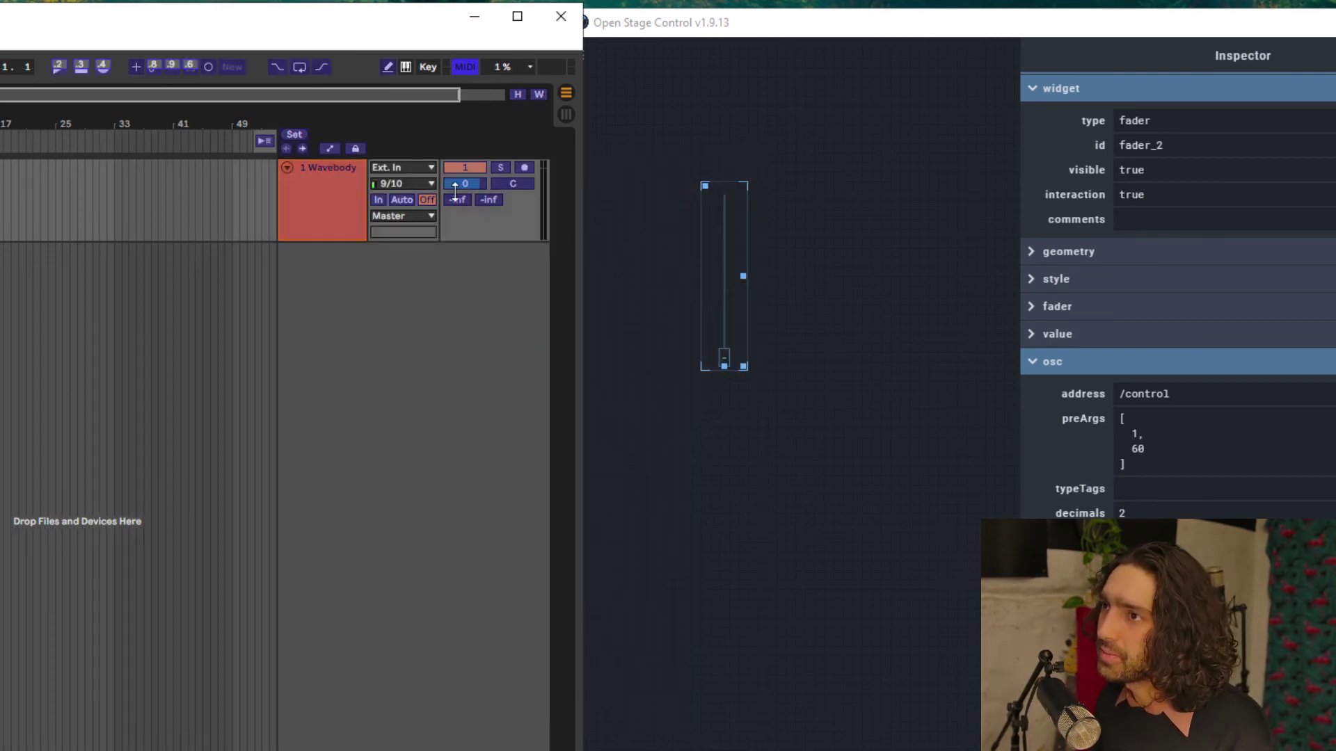
pyautogui.click(465, 183)
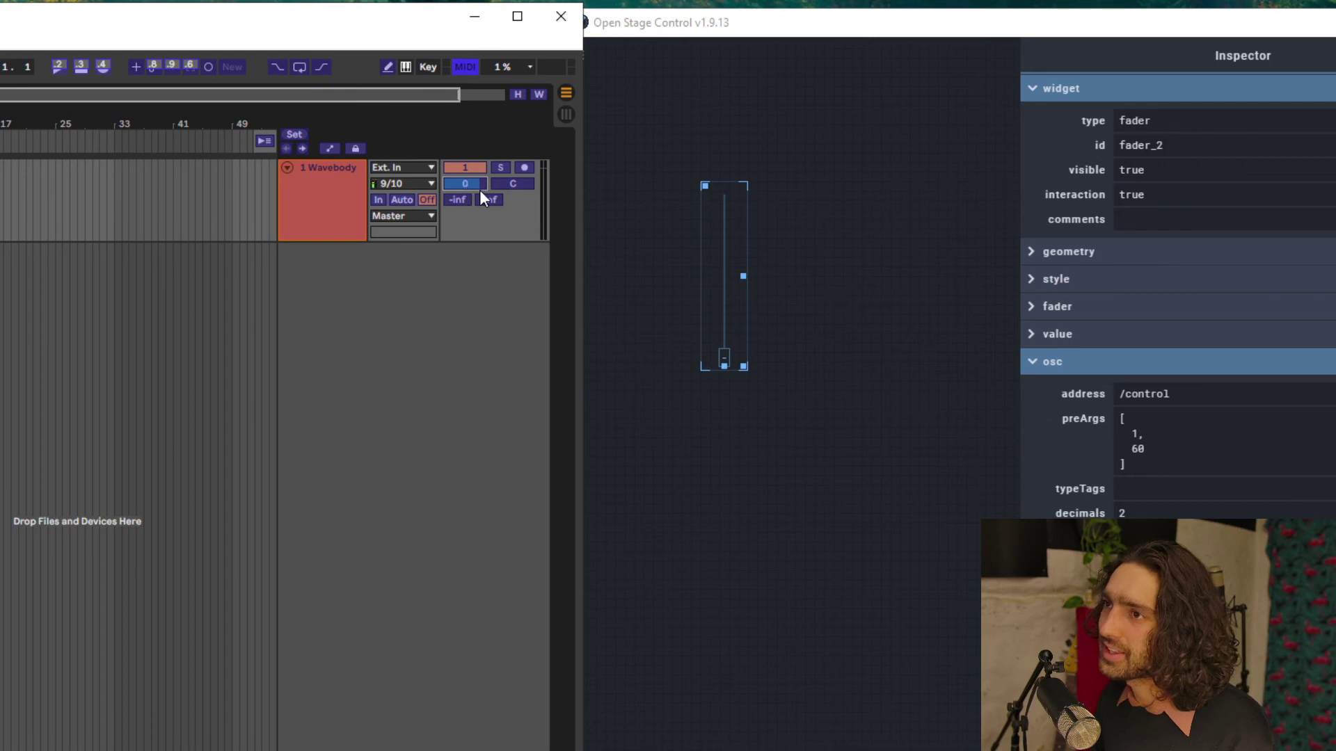
pyautogui.moveTo(732, 339)
pyautogui.mouseDown()
pyautogui.moveTo(727, 351)
pyautogui.moveTo(728, 333)
pyautogui.mouseUp()
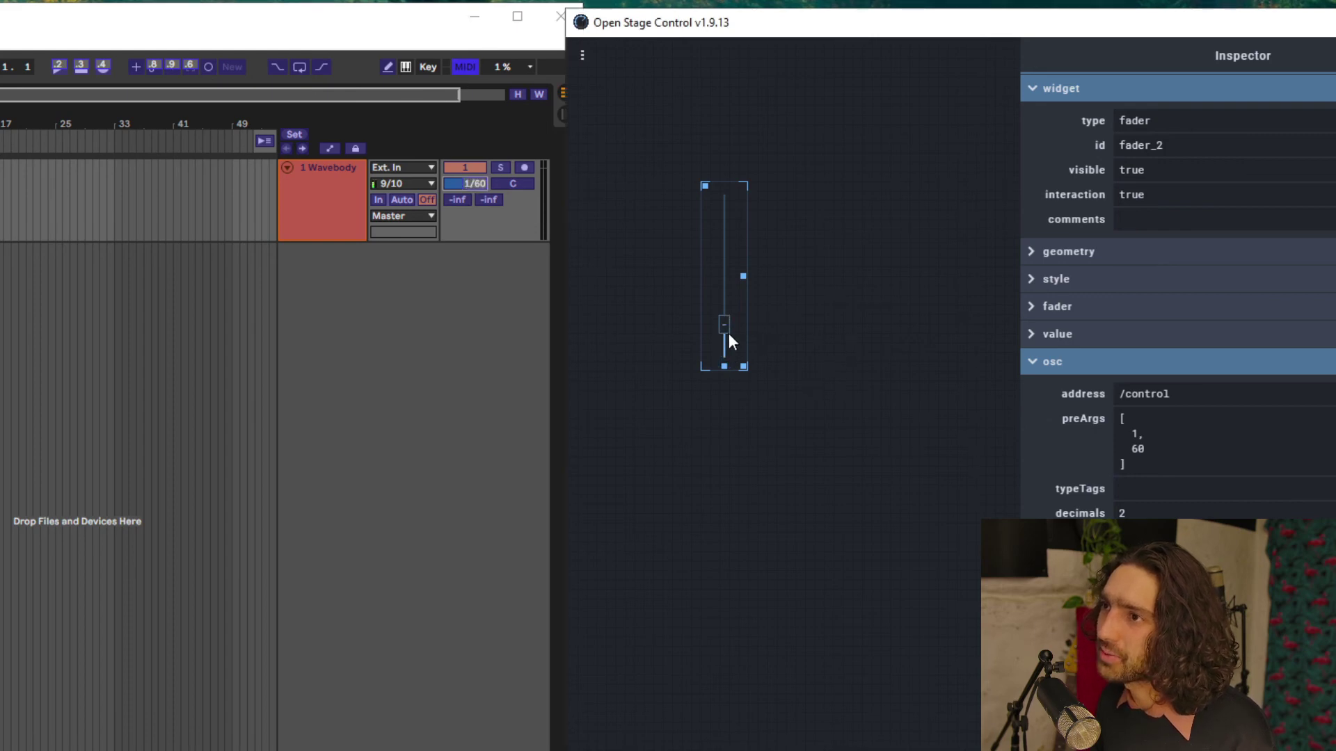
pyautogui.click(469, 65)
# - Test the mapping by lowering and raising Wavebody's volume, then show its volume automation lane
pyautogui.moveTo(724, 222)
pyautogui.mouseDown()
pyautogui.moveTo(721, 236)
pyautogui.moveTo(733, 209)
pyautogui.mouseUp()
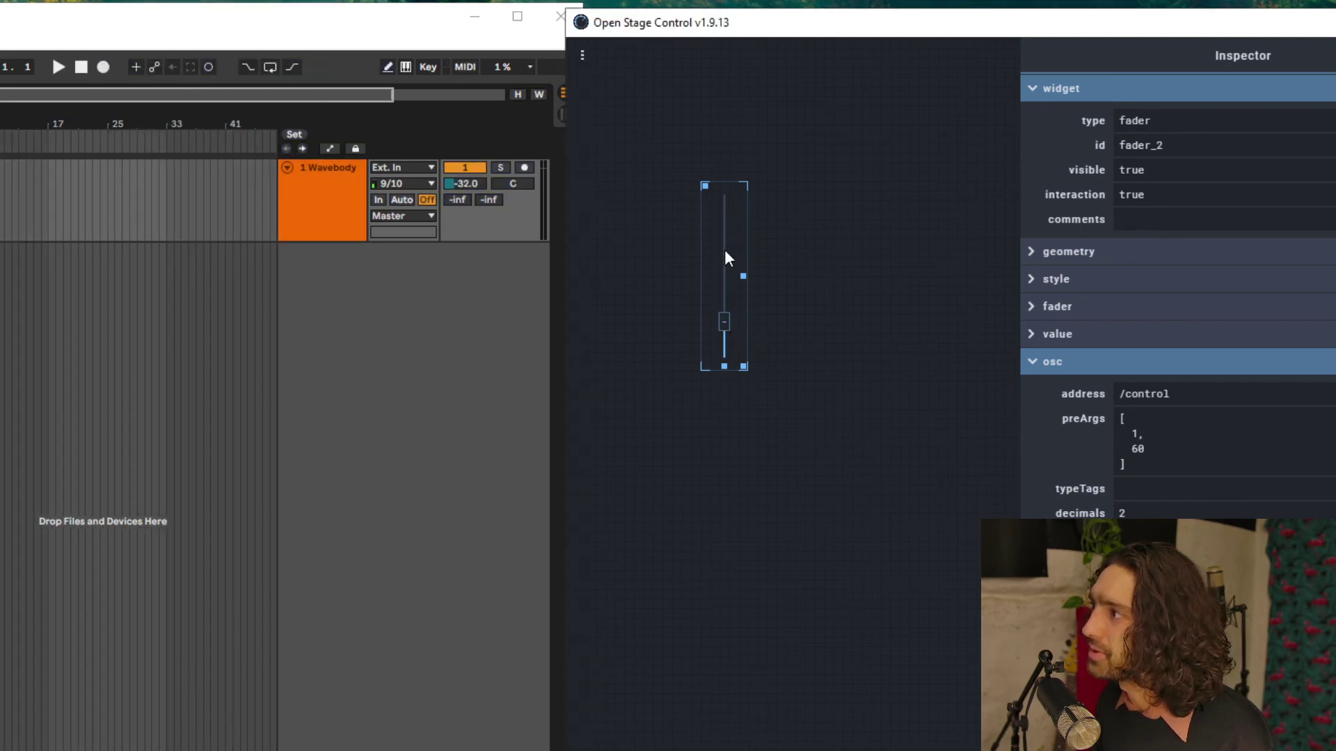
pyautogui.moveTo(729, 330); pyautogui.dragTo(713, 301)
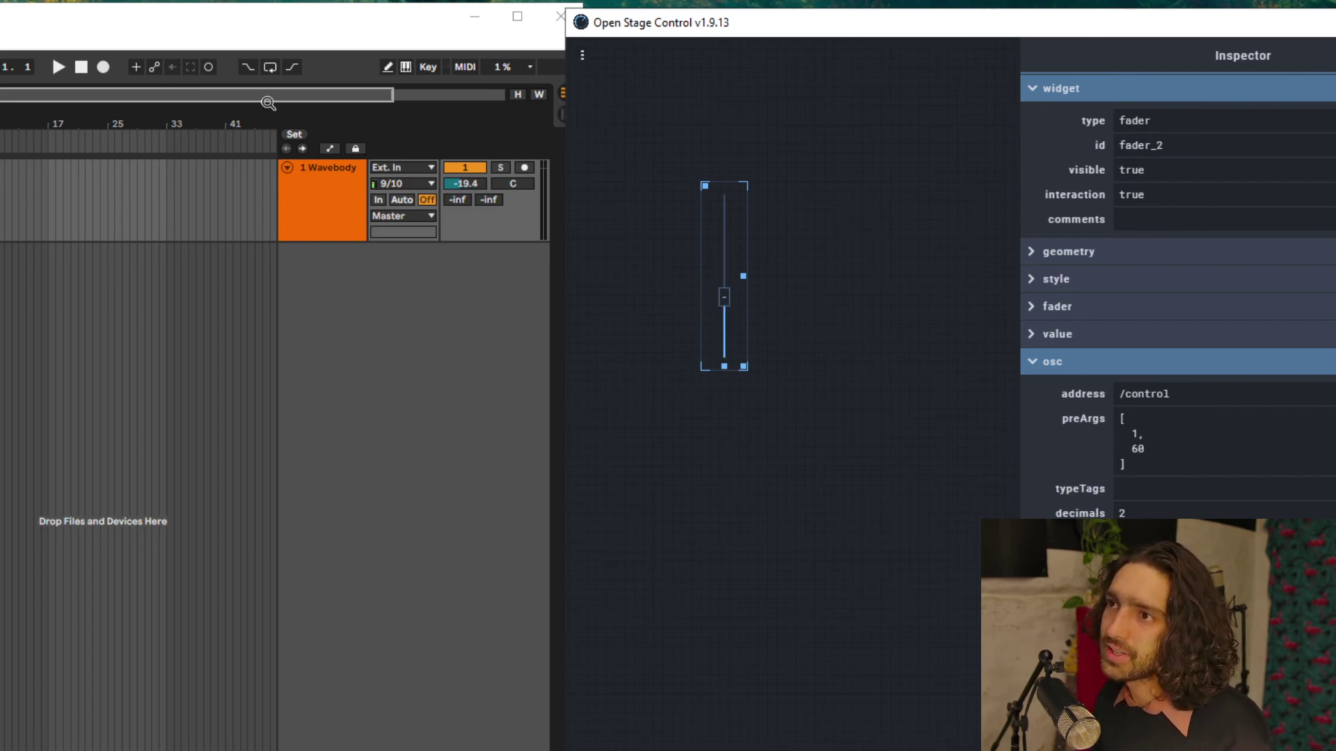
pyautogui.click(348, 195)
pyautogui.press('a')
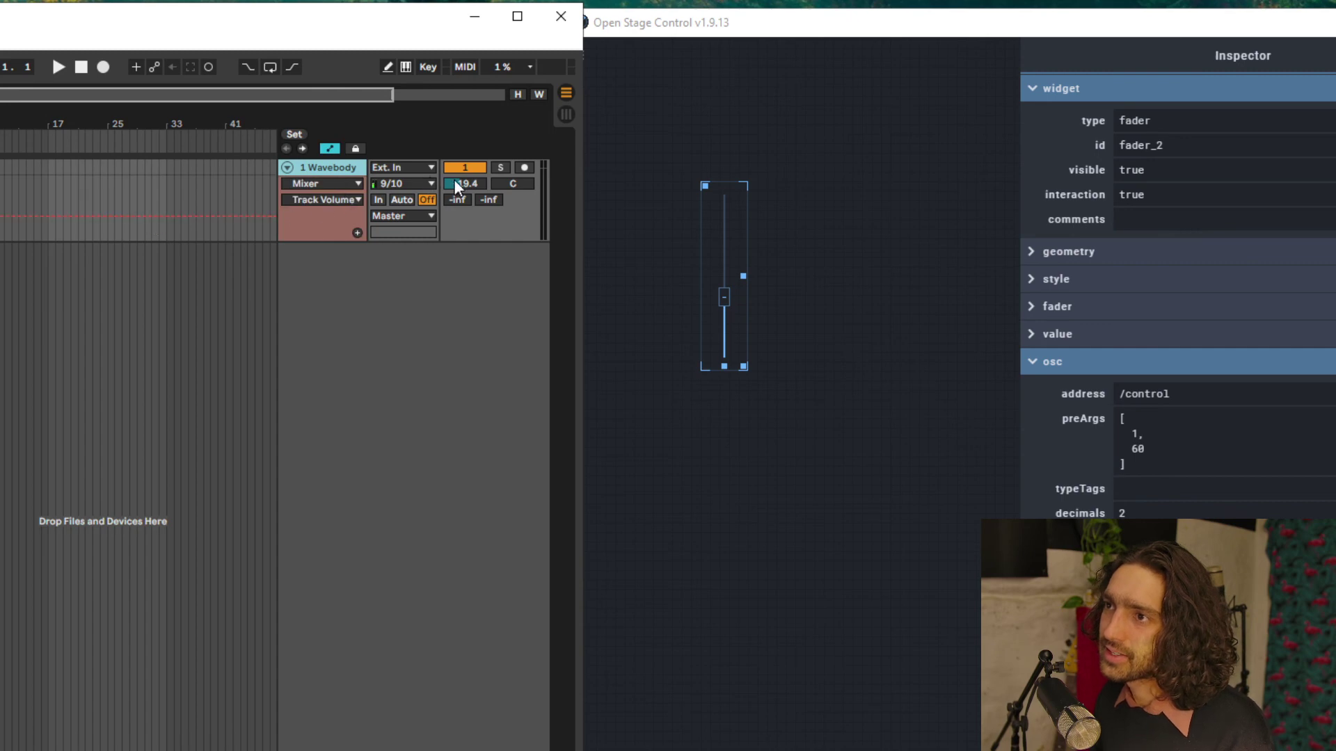
# - Add breakpoints to Wavebody's Track Volume lane forming a raised start, a zigzag, and a lowered end
pyautogui.click(167, 218)
pyautogui.moveTo(164, 219); pyautogui.dragTo(164, 177)
pyautogui.click(180, 201)
pyautogui.click(189, 221)
pyautogui.click(203, 203)
pyautogui.click(210, 214)
# - Play the set from just before the zigzag to hear the automation, then stop
pyautogui.click(165, 230)
pyautogui.press('space')
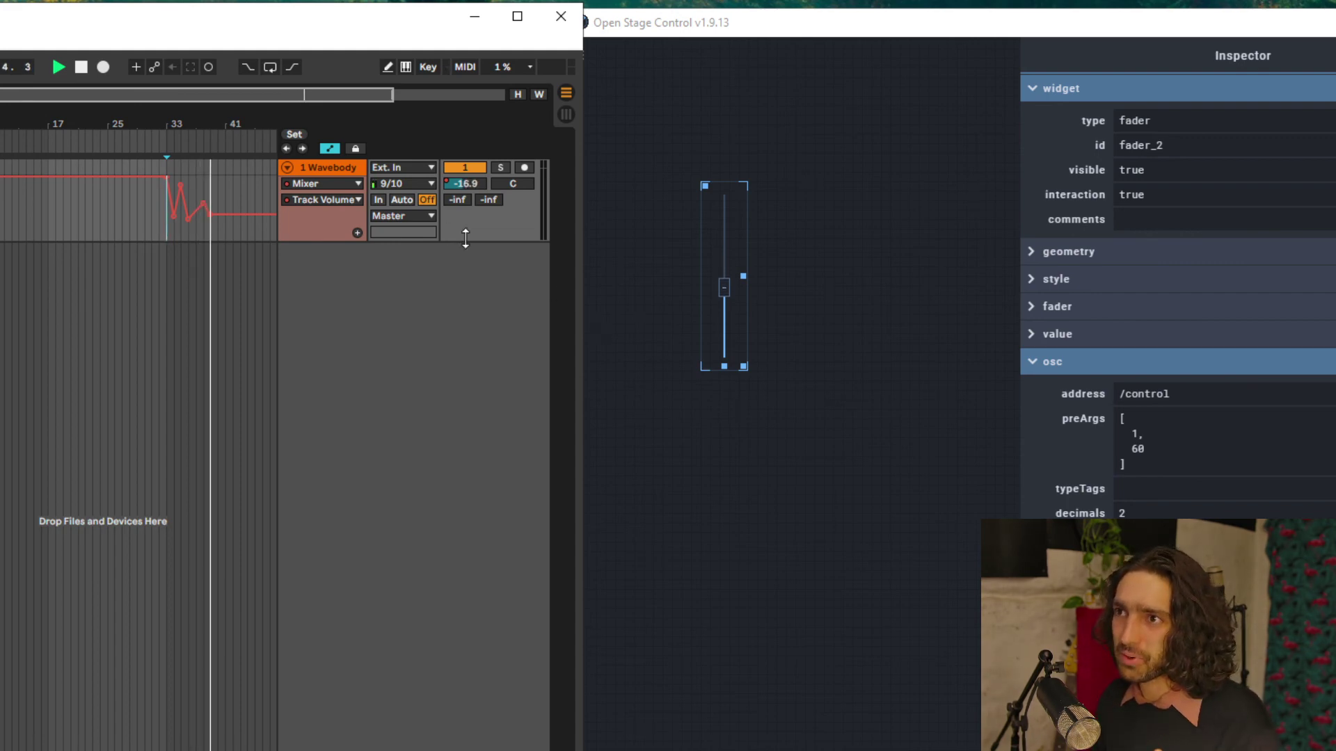
pyautogui.click(217, 236)
pyautogui.press('space')
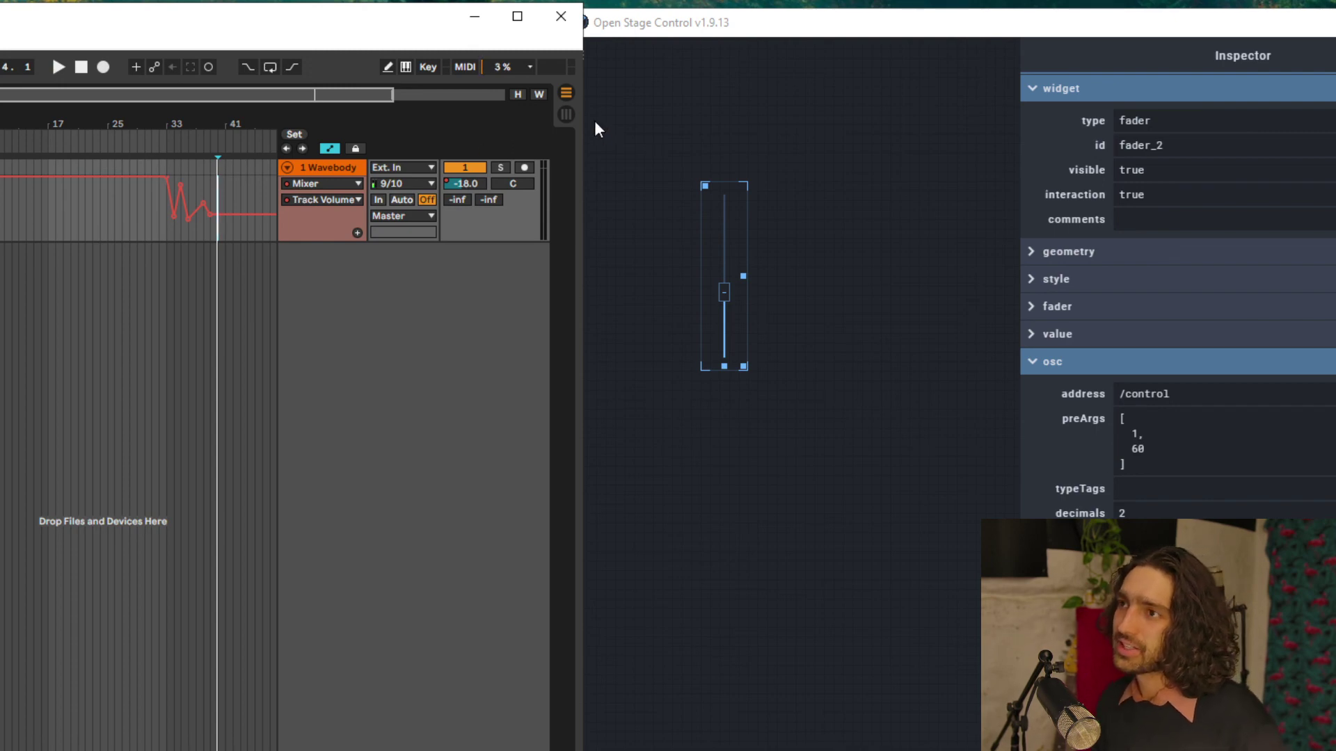